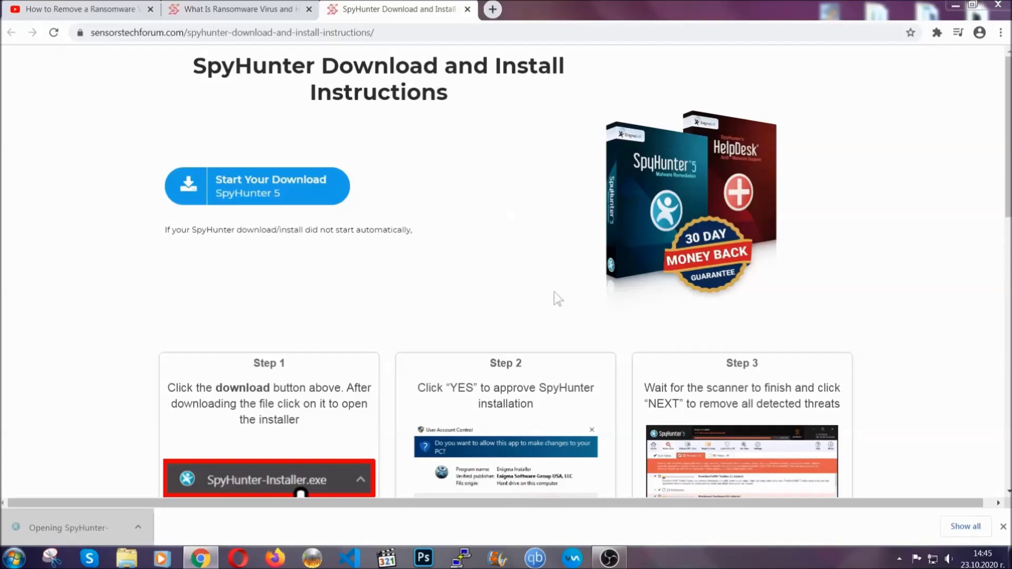
Step: Install SpyHunter 5 in English, accepting the EULA and Privacy Policy, and finish the setup
{"action": "scroll", "coordinate": [520, 289], "scroll_direction": "down", "scroll_amount": 1}
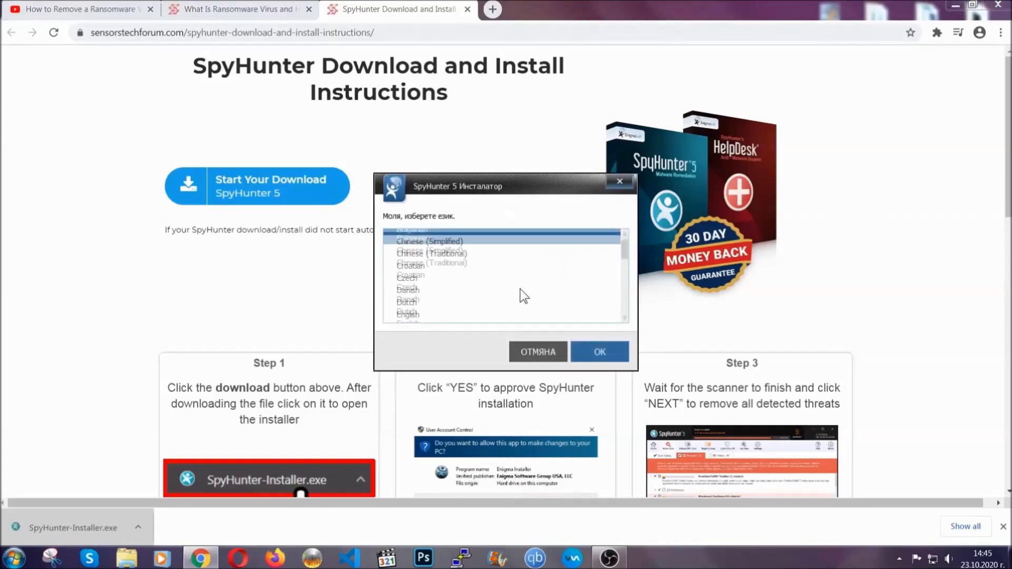
{"action": "left_click", "coordinate": [475, 288]}
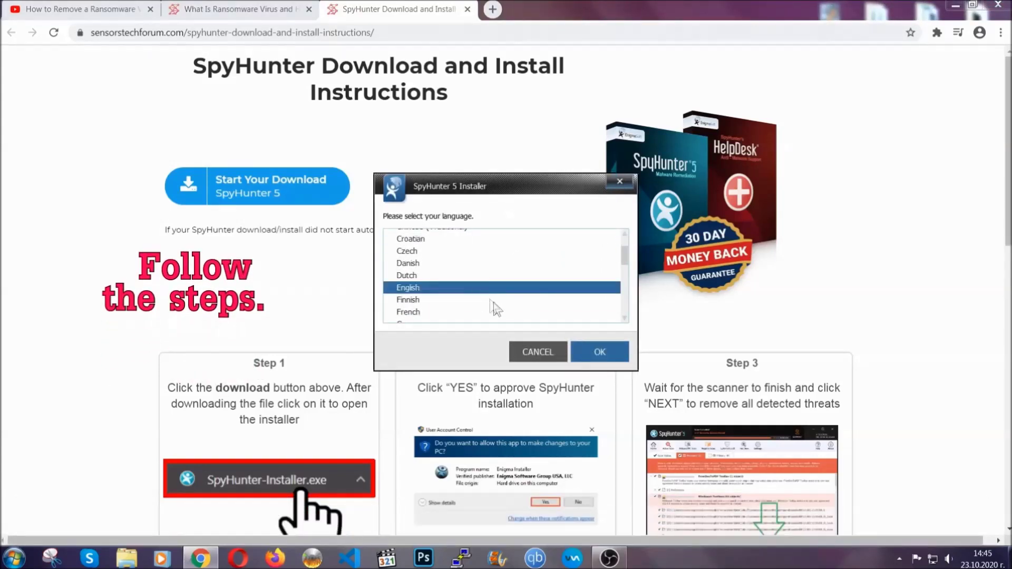
{"action": "left_click", "coordinate": [588, 351]}
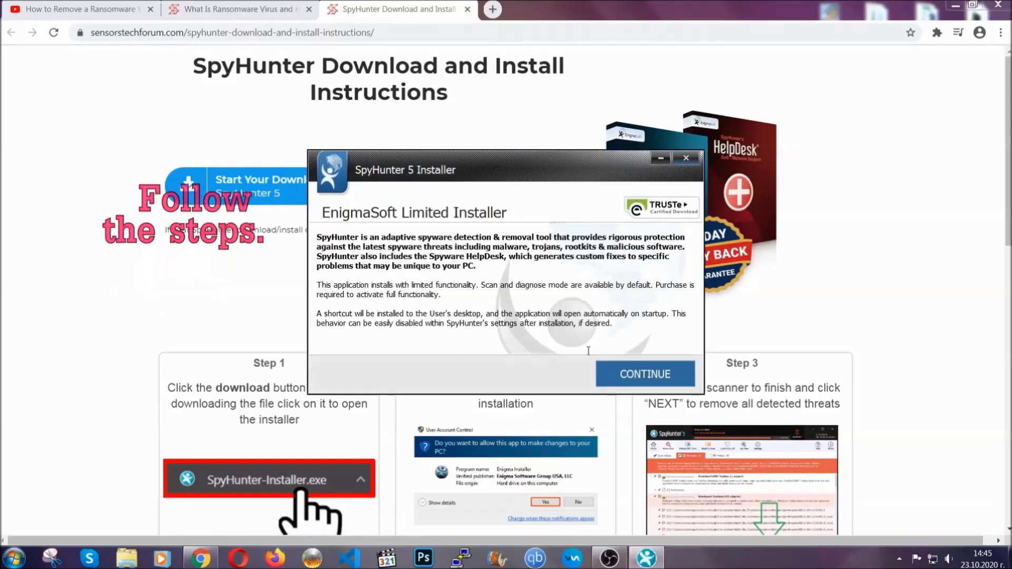
{"action": "left_click", "coordinate": [612, 366]}
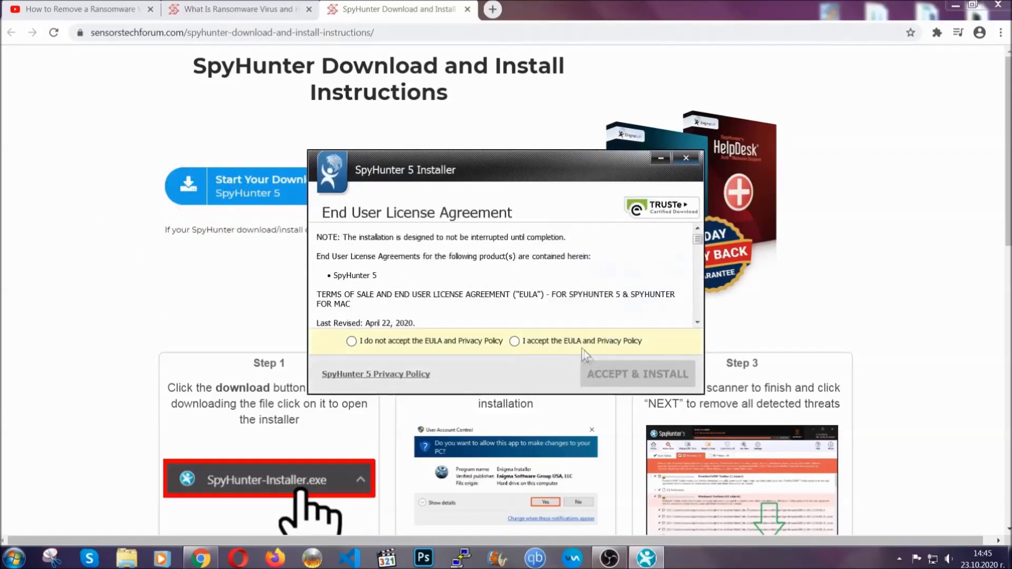
{"action": "left_click", "coordinate": [514, 341]}
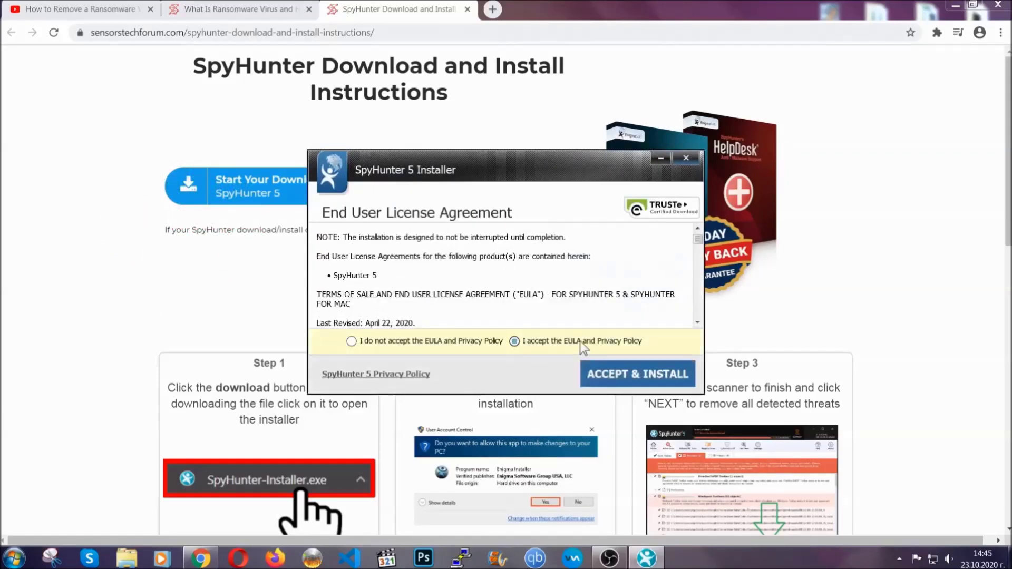
{"action": "left_click", "coordinate": [604, 374]}
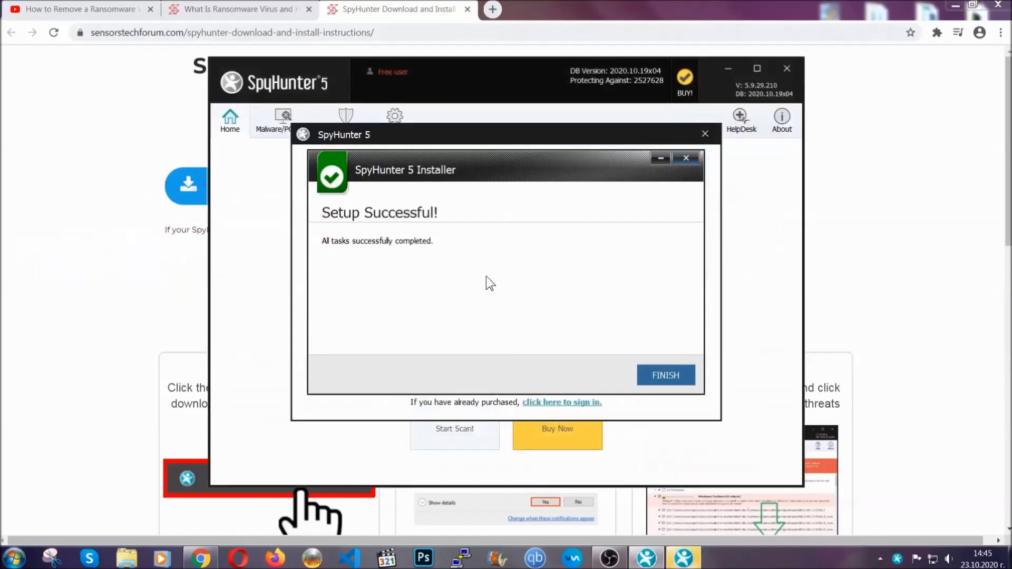
{"action": "left_click", "coordinate": [647, 377]}
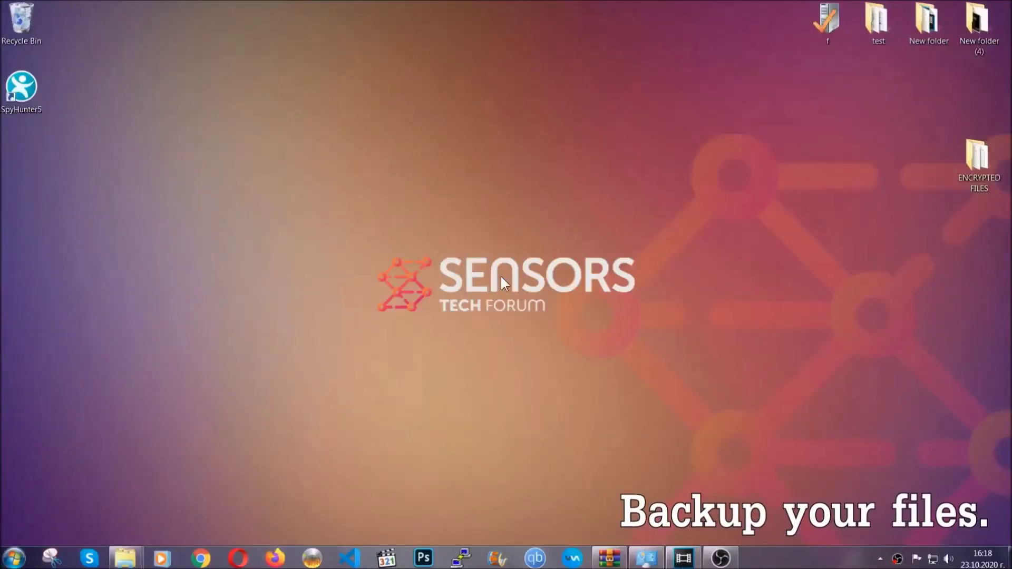
Step: Copy all the .efji files from the ENCRYPTED FILES desktop folder and minimize the folder window
{"action": "double_click", "coordinate": [972, 162]}
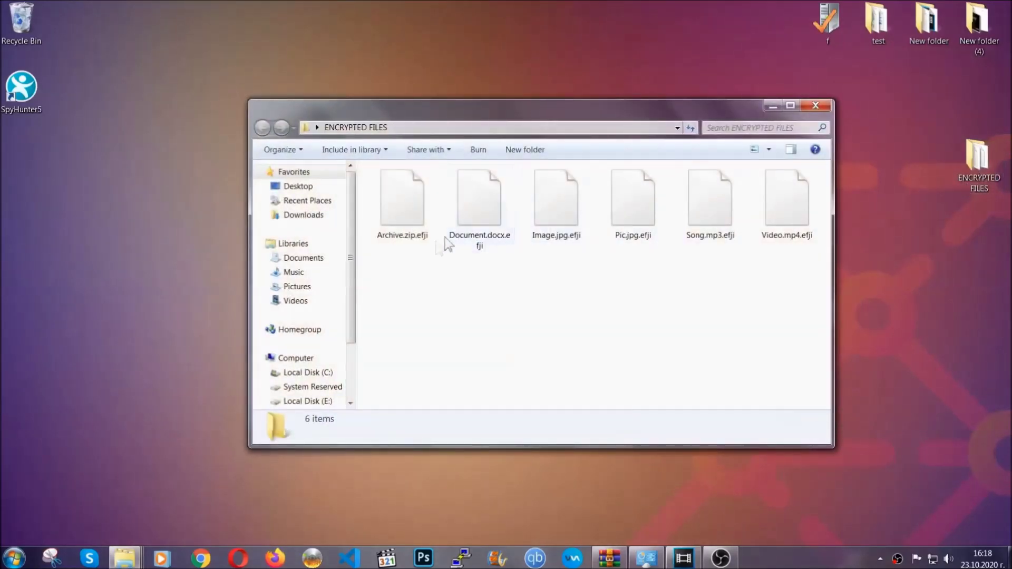
{"action": "left_click_drag", "start_coordinate": [378, 270], "coordinate": [792, 187]}
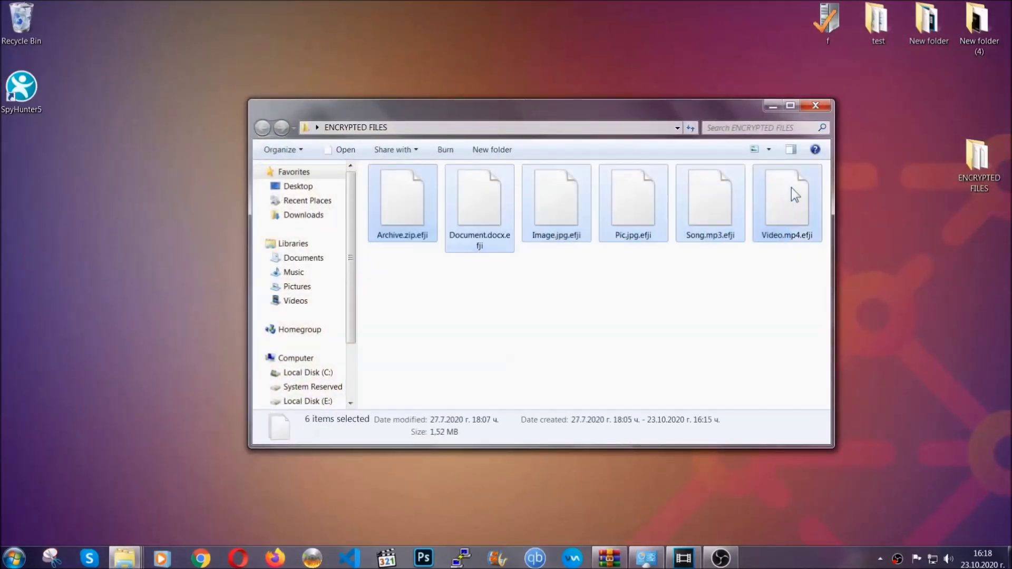
{"action": "right_click", "coordinate": [792, 188]}
{"action": "left_click", "coordinate": [814, 327]}
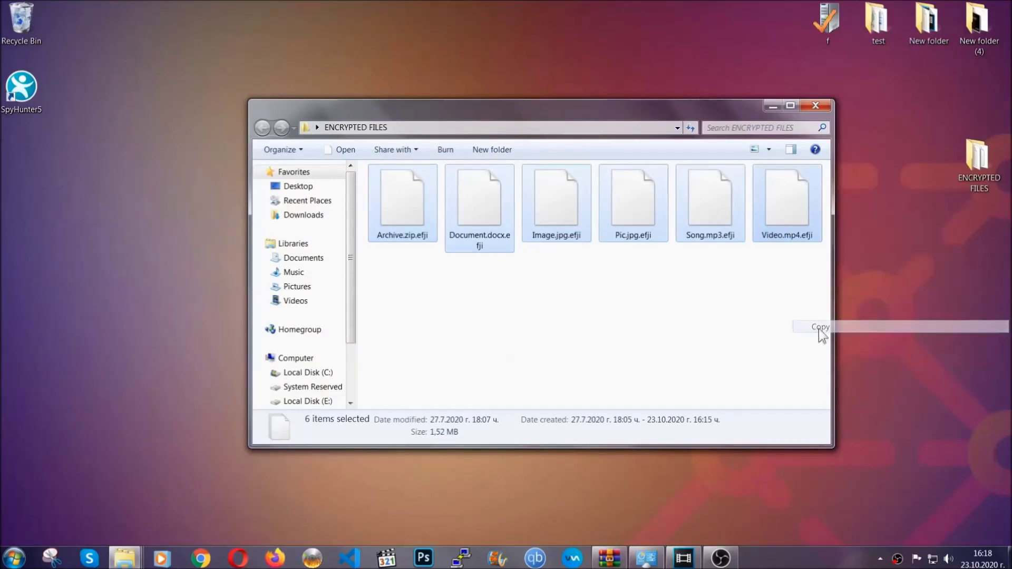
{"action": "left_click", "coordinate": [776, 105]}
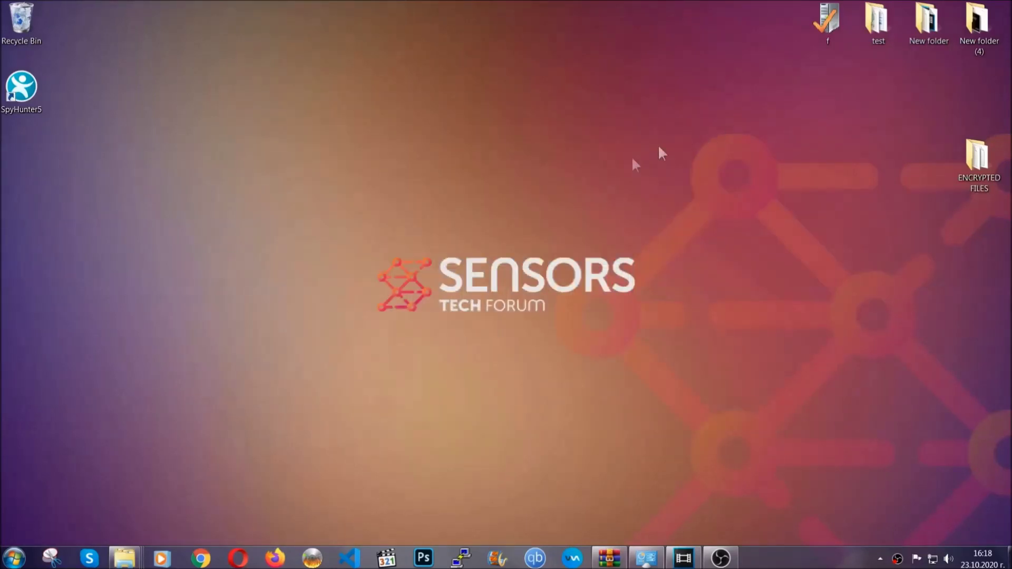
Step: Paste the copied encrypted files onto FLASH DRIVE (H:) as a backup and close the drive's window
{"action": "left_click", "coordinate": [12, 558]}
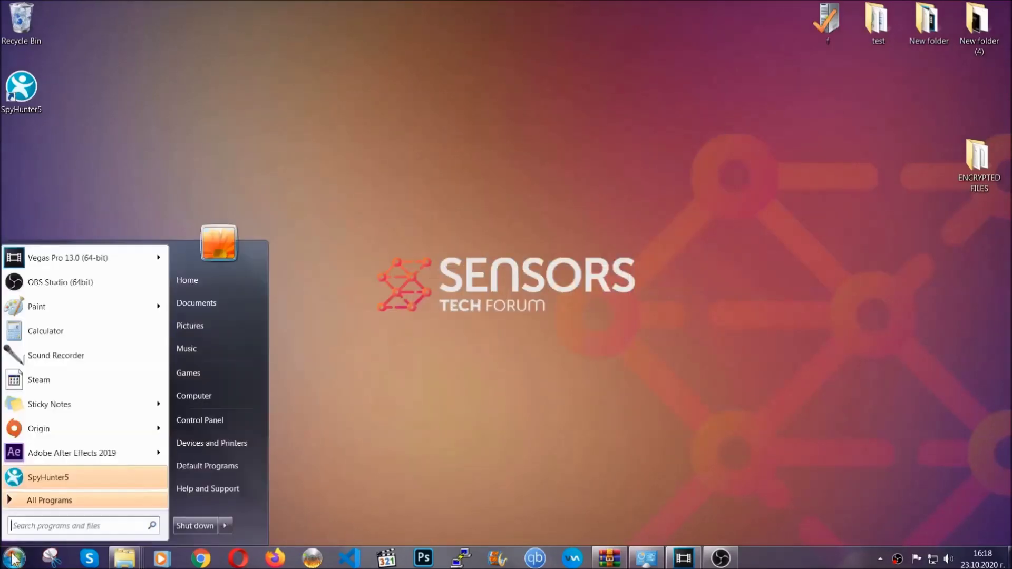
{"action": "left_click", "coordinate": [193, 395]}
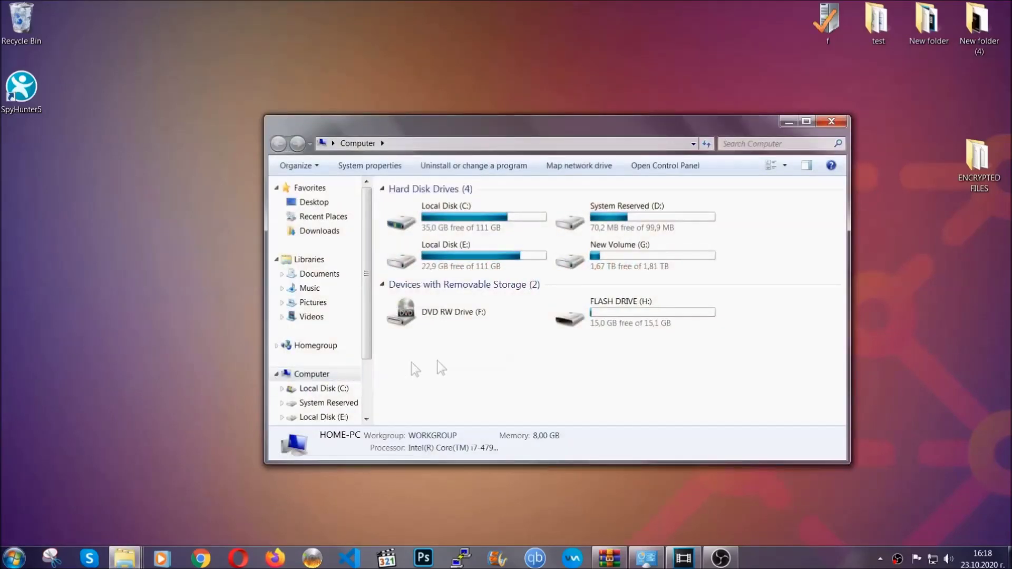
{"action": "double_click", "coordinate": [638, 311]}
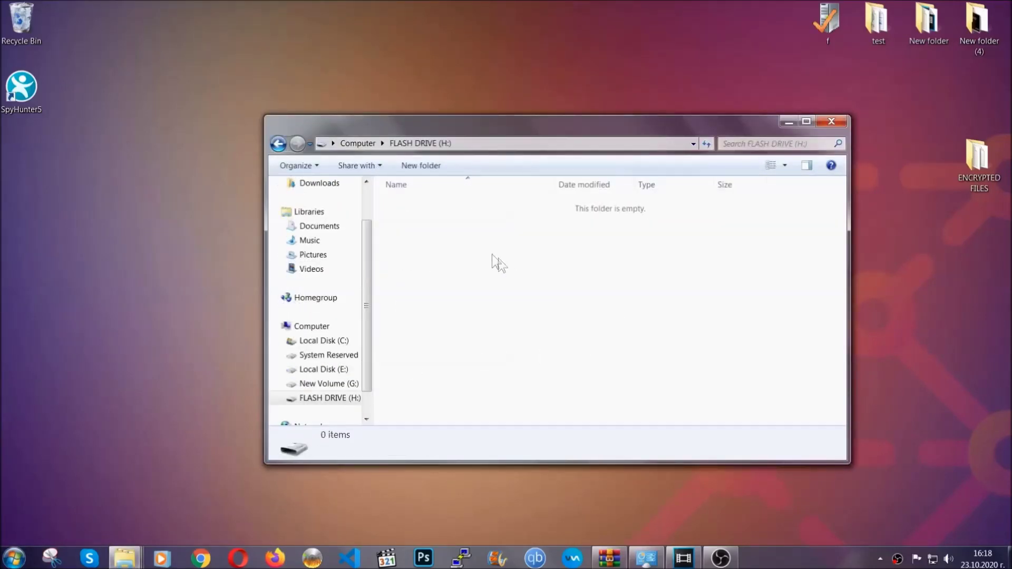
{"action": "right_click", "coordinate": [438, 236]}
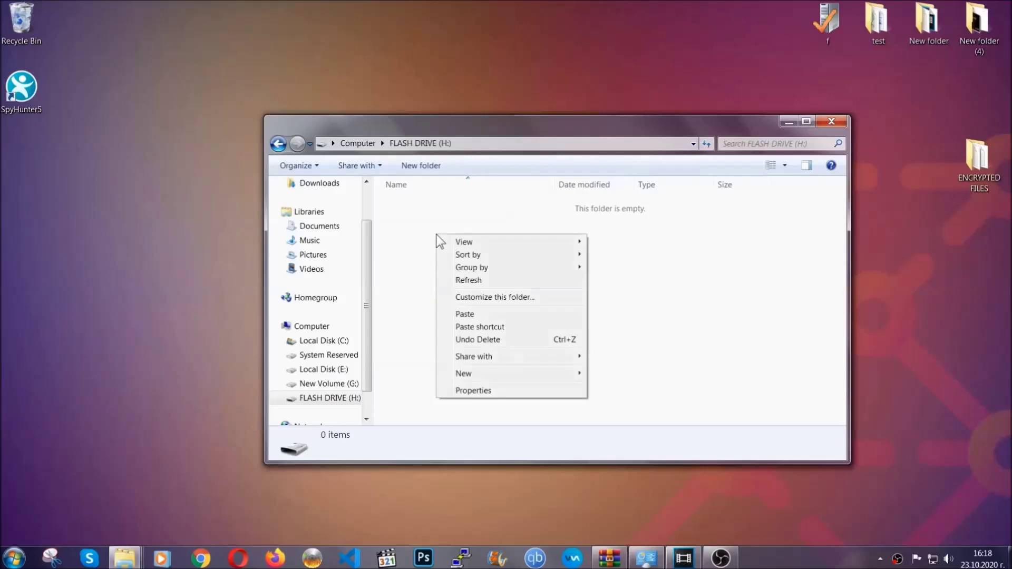
{"action": "left_click", "coordinate": [460, 315]}
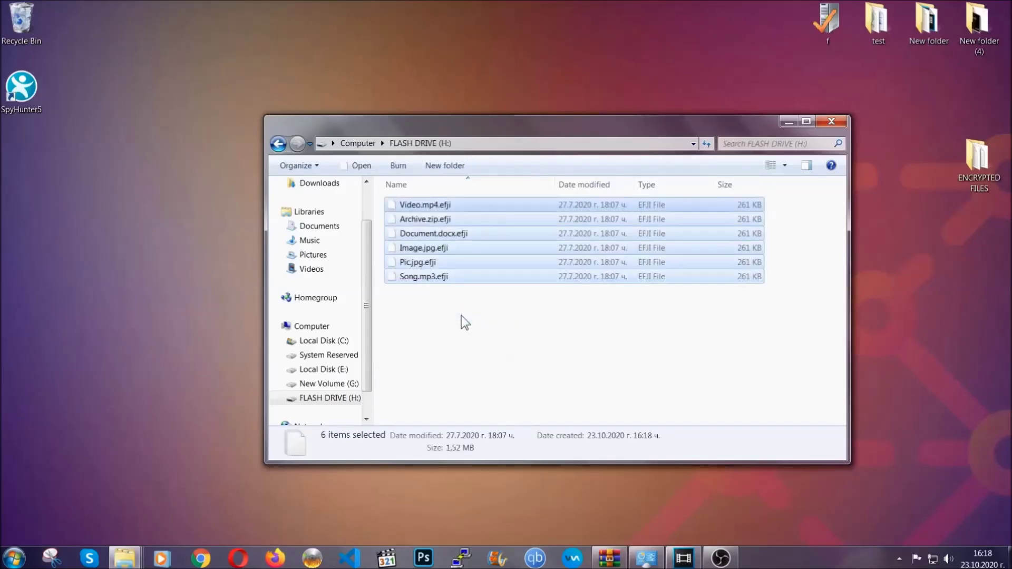
{"action": "left_click", "coordinate": [461, 315]}
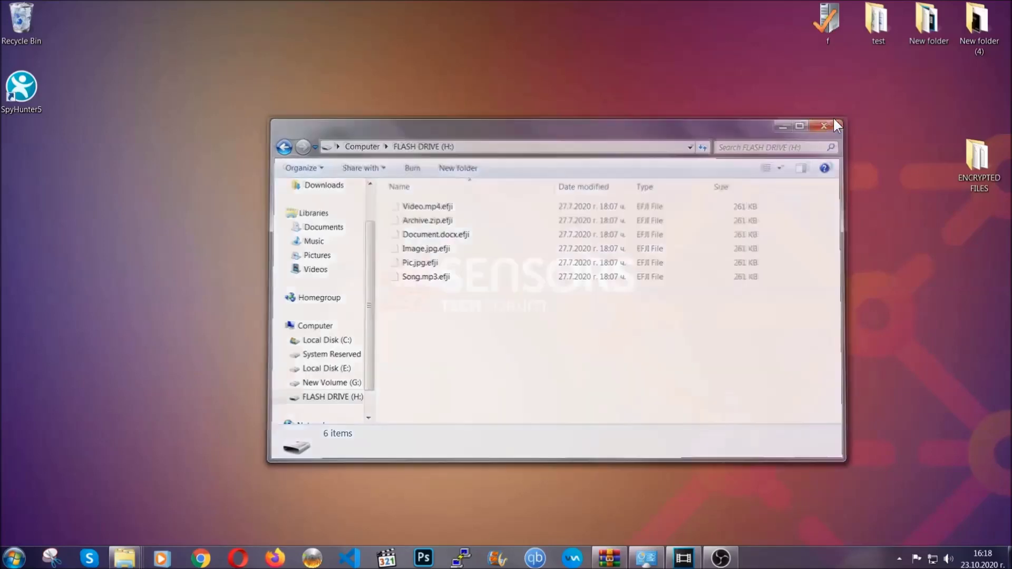
{"action": "left_click", "coordinate": [832, 121]}
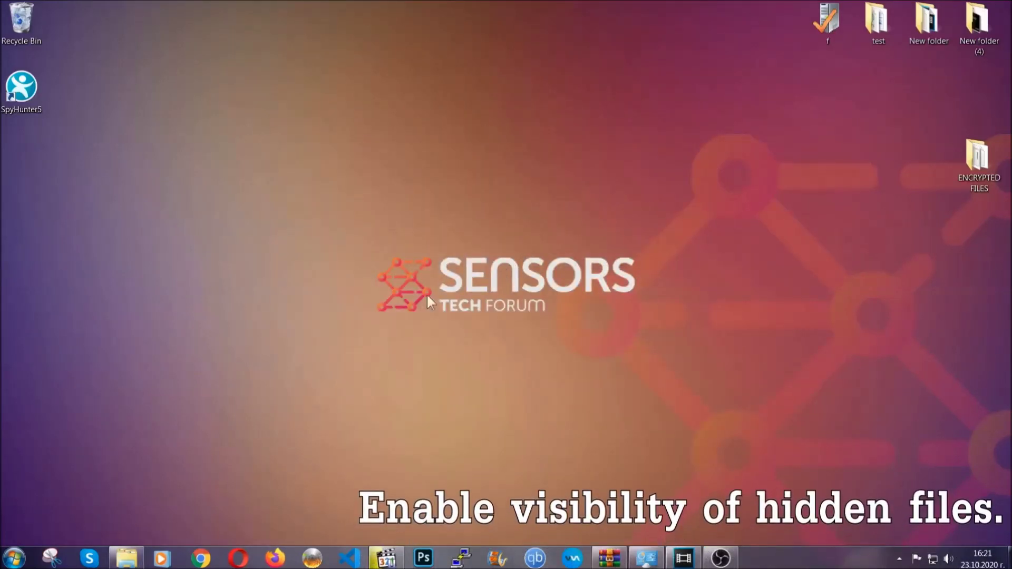
Step: Search Windows for "show hidden files and folders" and open the matching Control Panel setting
{"action": "left_click", "coordinate": [21, 556]}
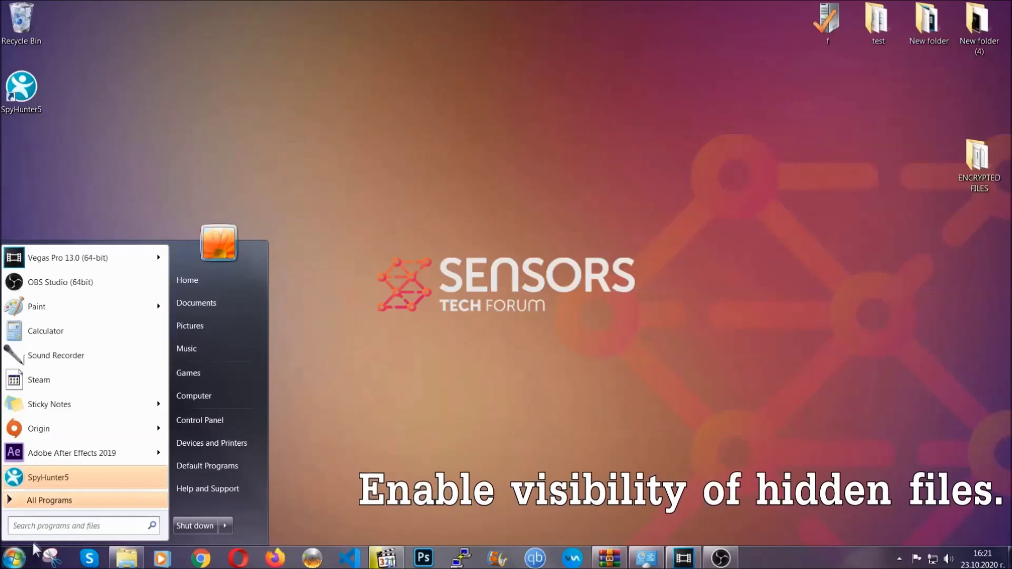
{"action": "left_click", "coordinate": [43, 522]}
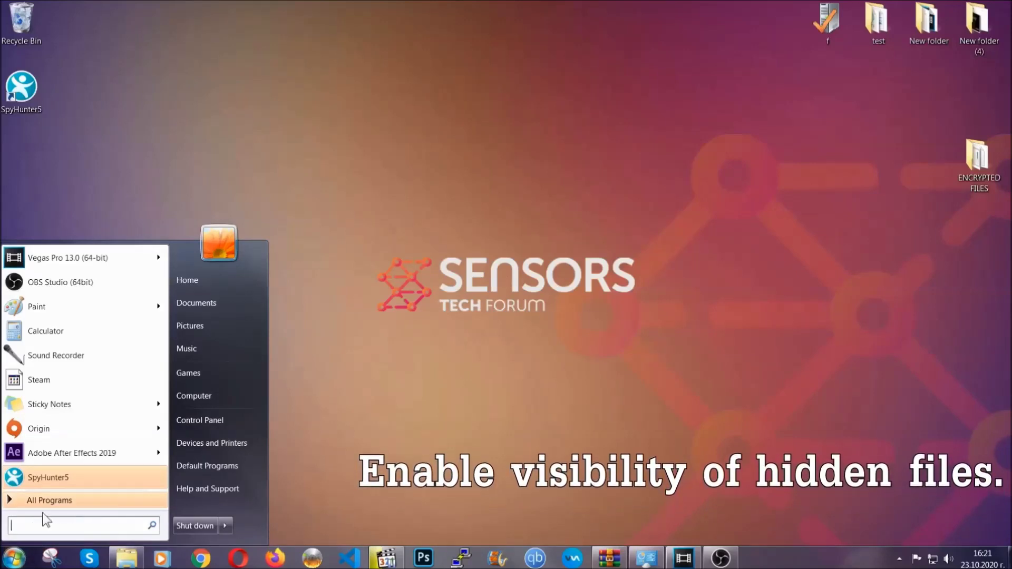
{"action": "type", "text": "show hidden"}
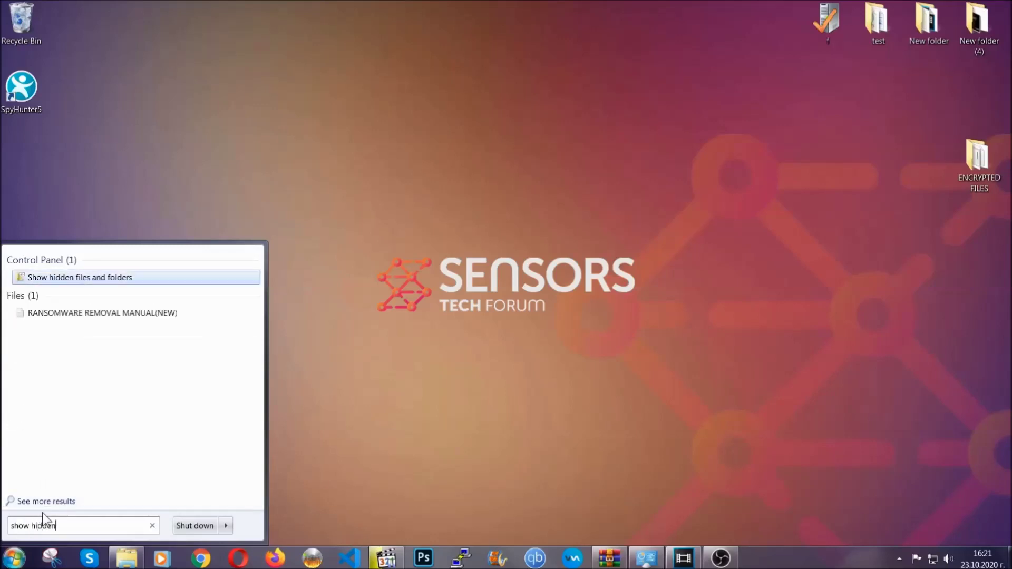
{"action": "type", "text": " files and folder"}
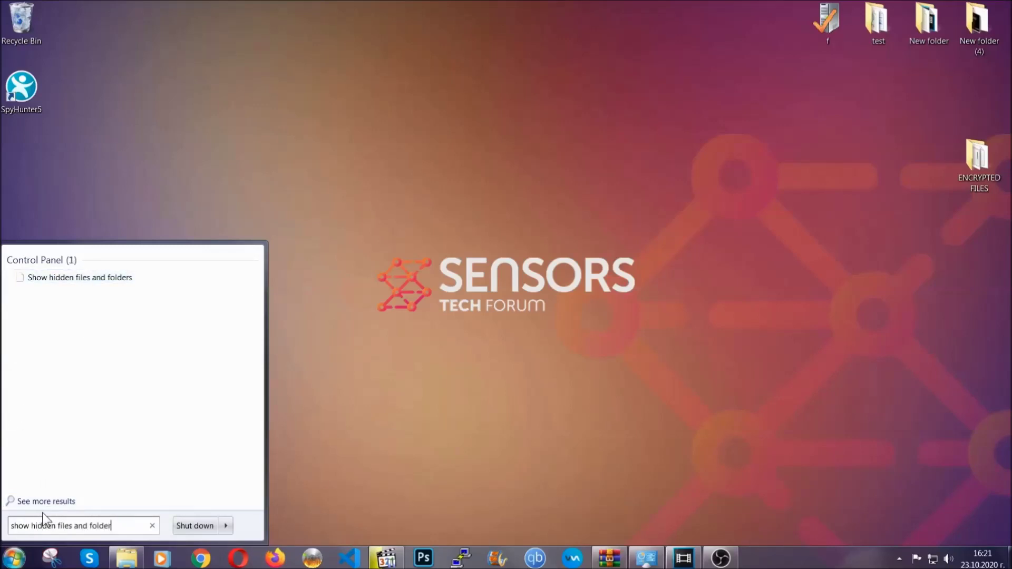
{"action": "type", "text": "s"}
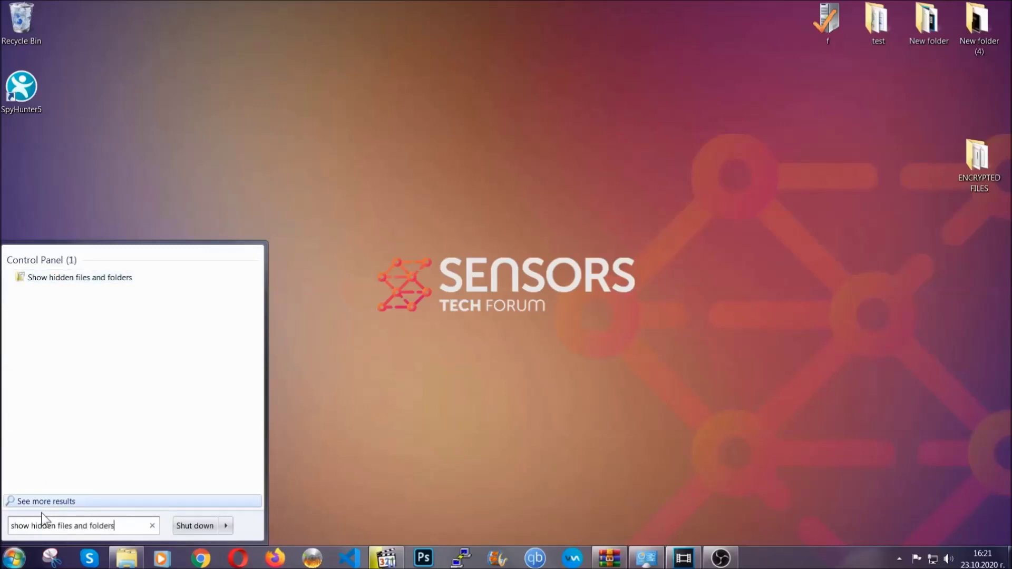
{"action": "left_click", "coordinate": [119, 278]}
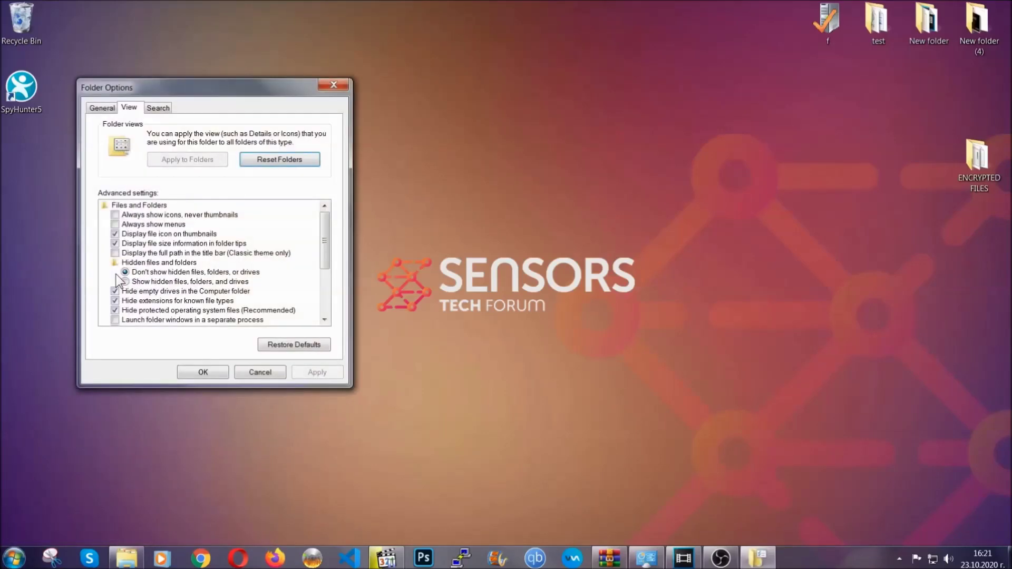
Step: Set the hidden files option to "Show hidden files, folders, and drives", apply it and close Folder Options
{"action": "left_click", "coordinate": [143, 281]}
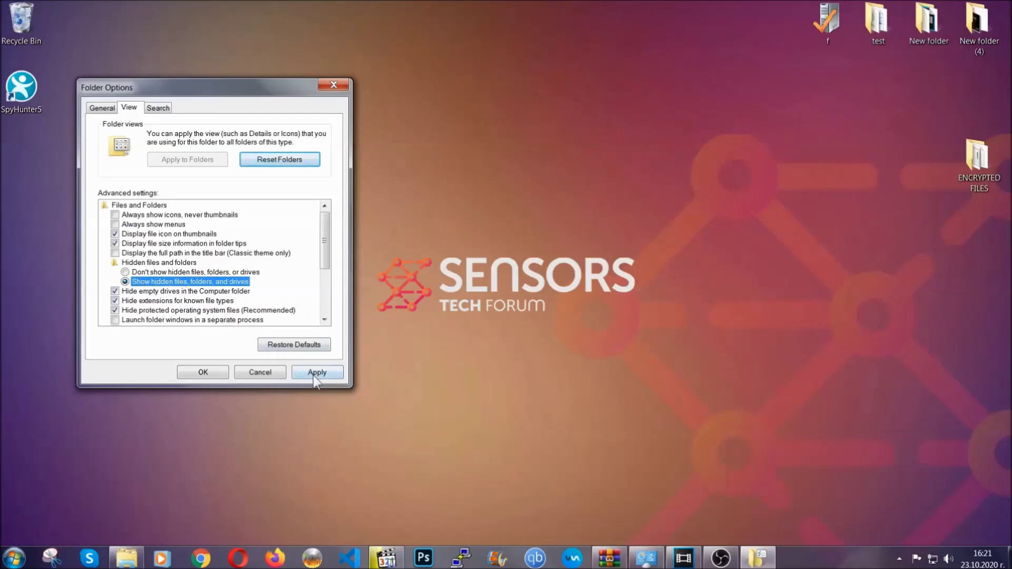
{"action": "left_click", "coordinate": [315, 373]}
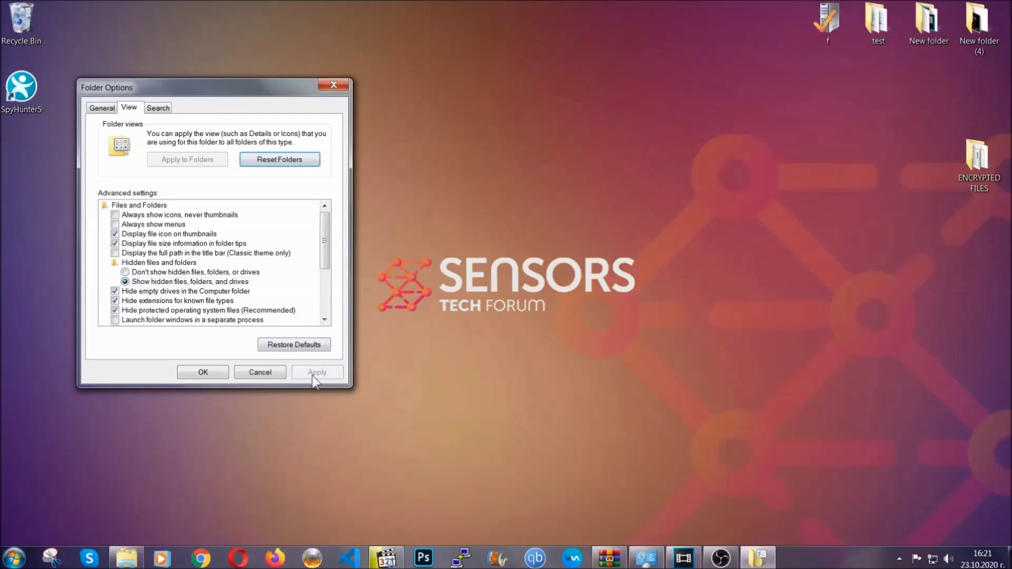
{"action": "left_click", "coordinate": [201, 372]}
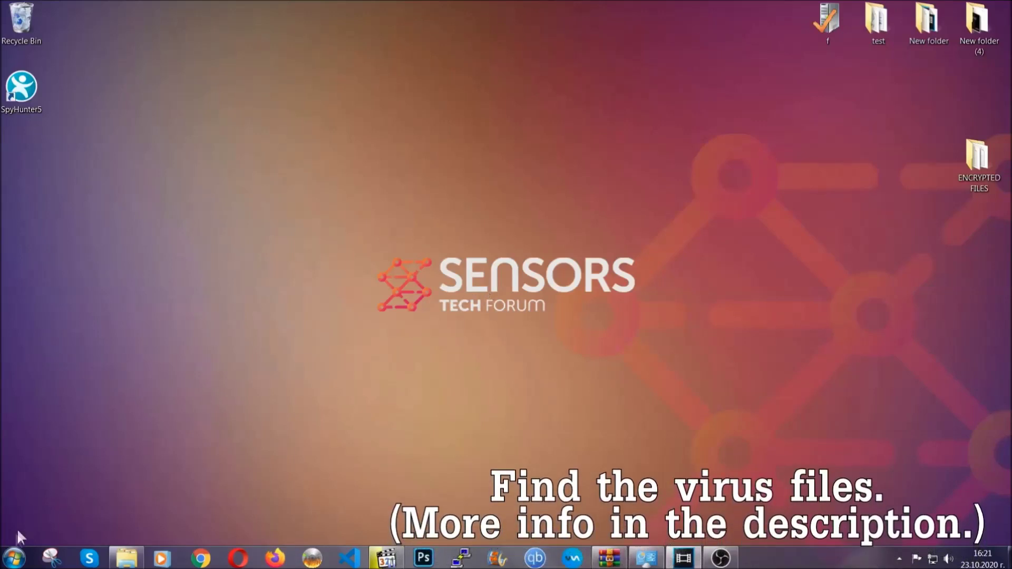
Step: Open Computer and search all drives for "fileextension:exe Example Virus Name"
{"action": "left_click", "coordinate": [11, 559]}
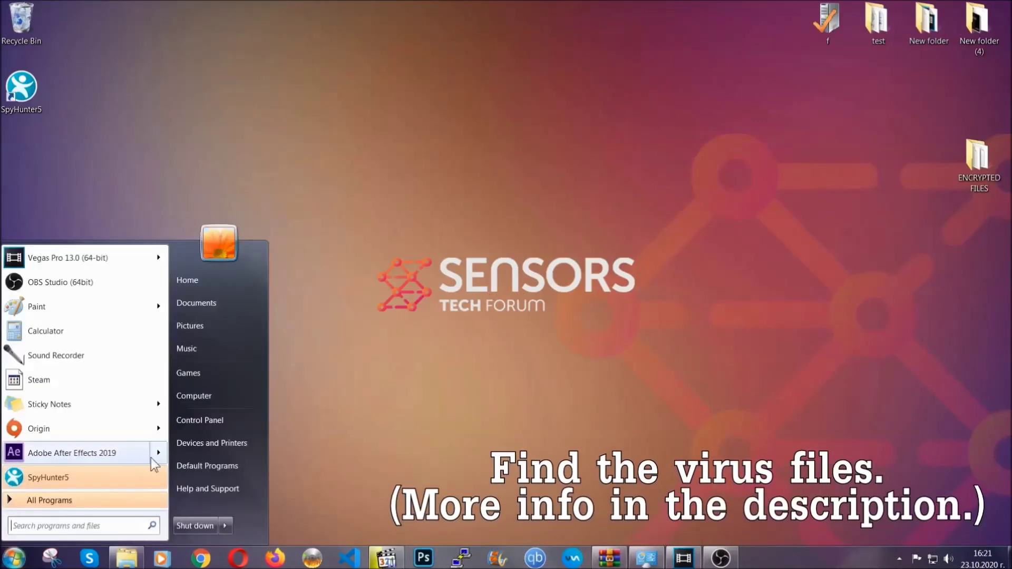
{"action": "left_click", "coordinate": [207, 396]}
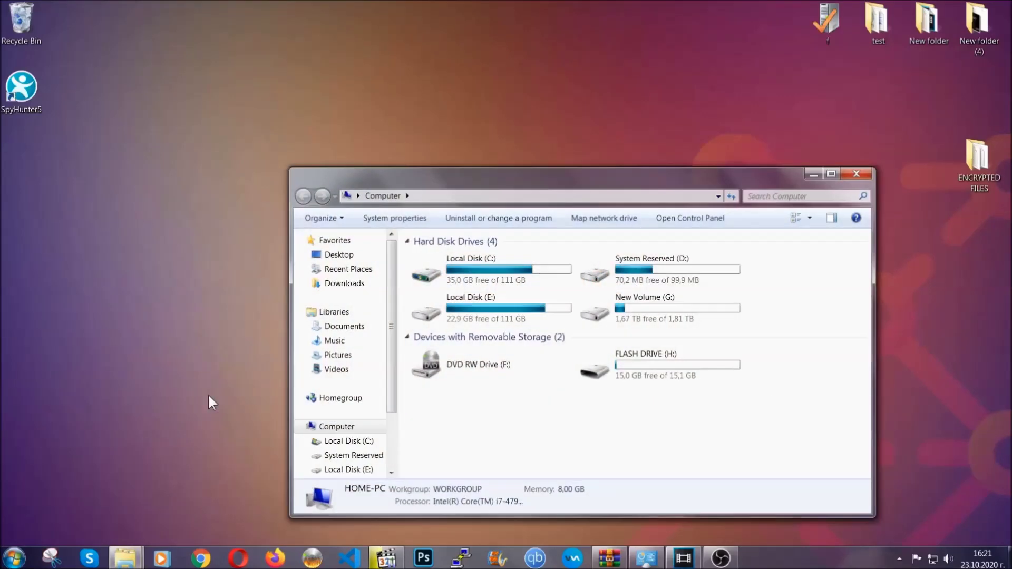
{"action": "left_click_drag", "start_coordinate": [549, 187], "coordinate": [483, 134]}
{"action": "left_click", "coordinate": [691, 151]}
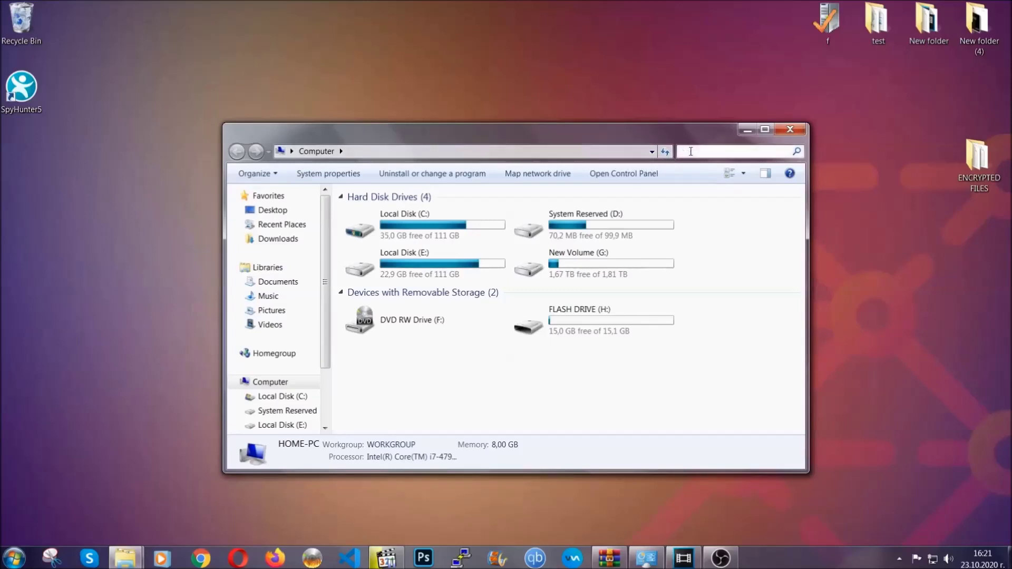
{"action": "type", "text": "fileextensio"}
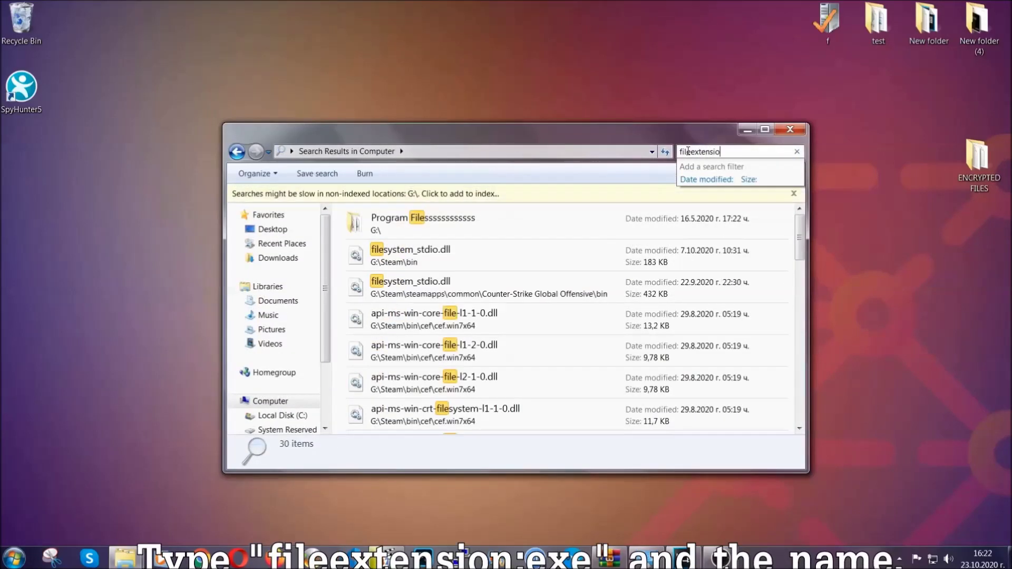
{"action": "type", "text": "n:exe"}
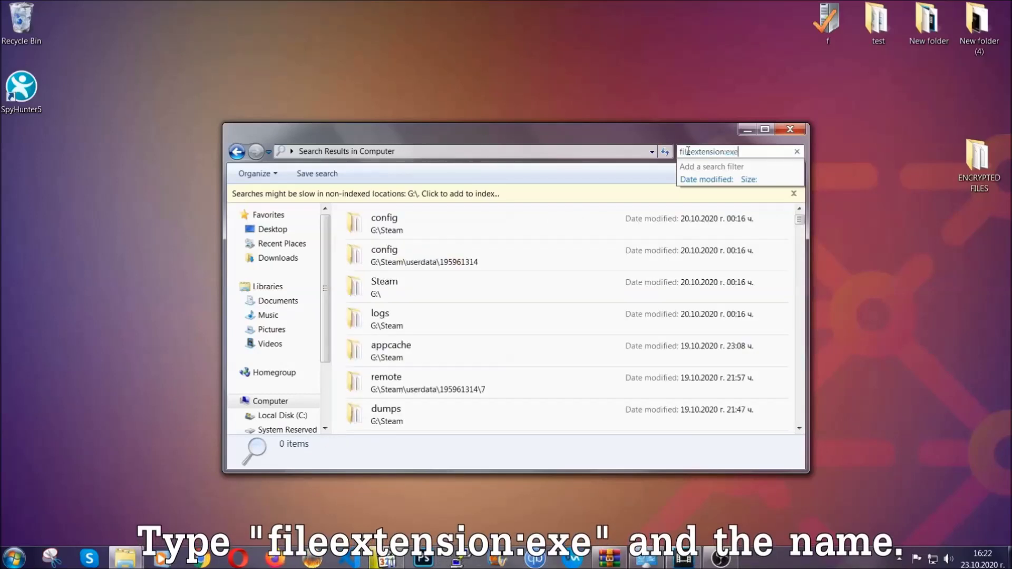
{"action": "type", "text": " Exam"}
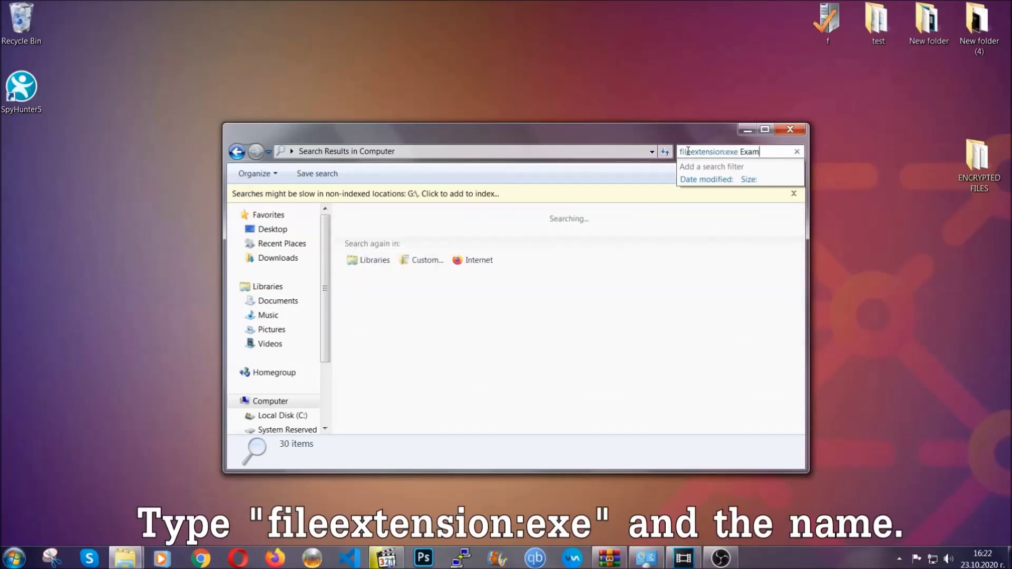
{"action": "type", "text": "ple Vi"}
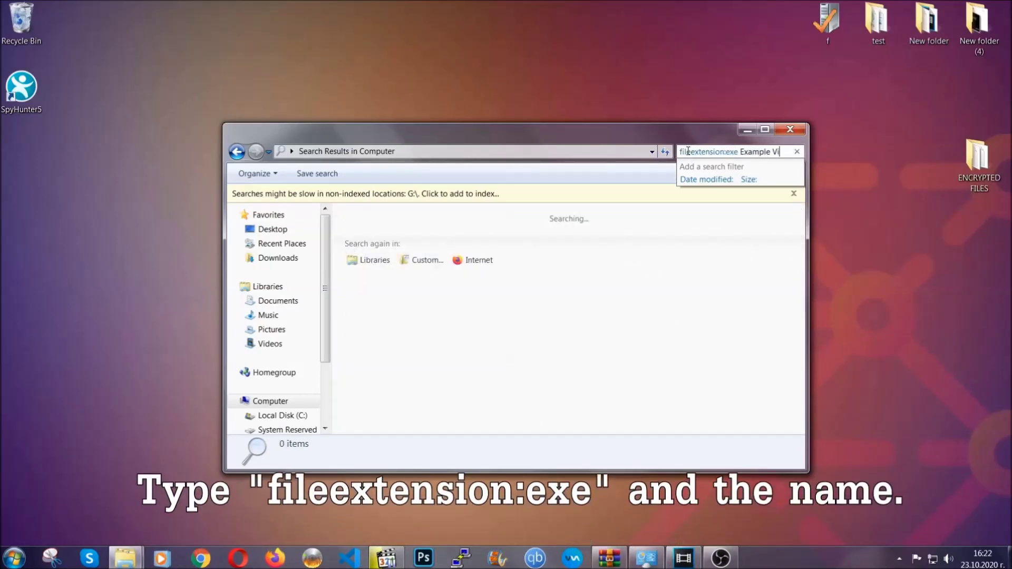
{"action": "type", "text": "rss Name"}
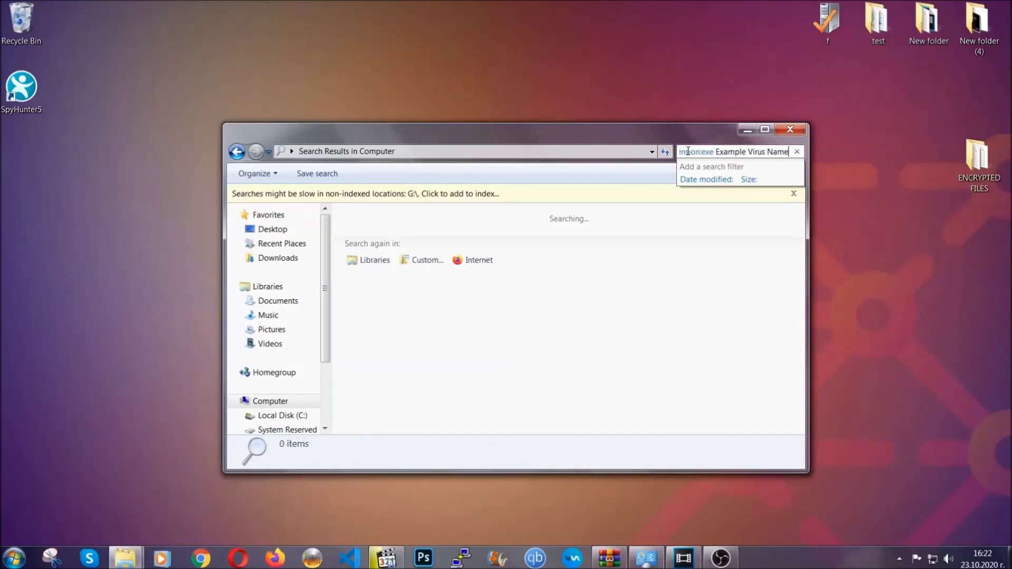
Step: Run the virus file search, delete the found EXAMPLE VIRUS NAME application to the Recycle Bin and close the search window
{"action": "key", "text": "Return"}
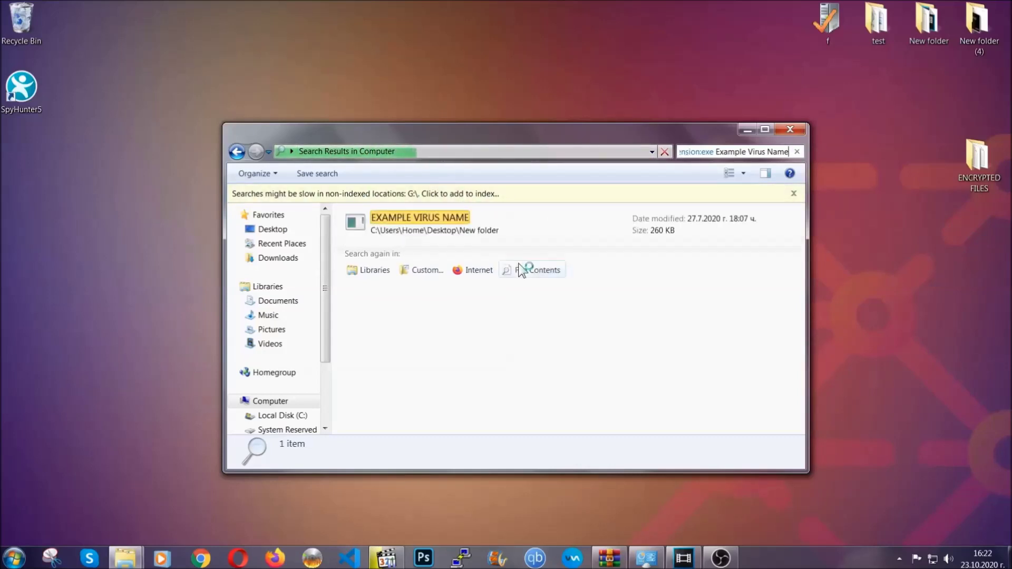
{"action": "left_click", "coordinate": [441, 214]}
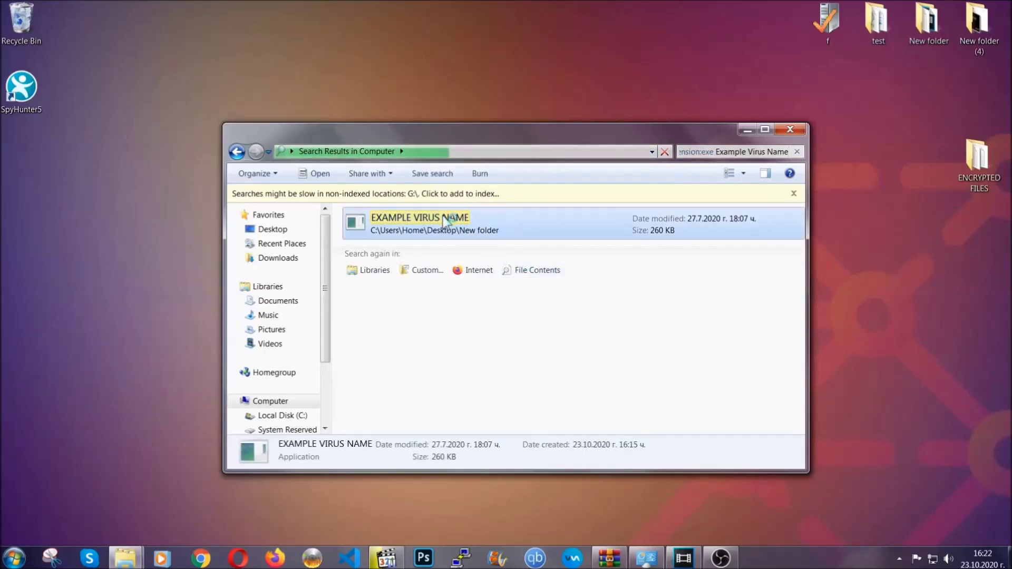
{"action": "right_click", "coordinate": [441, 216]}
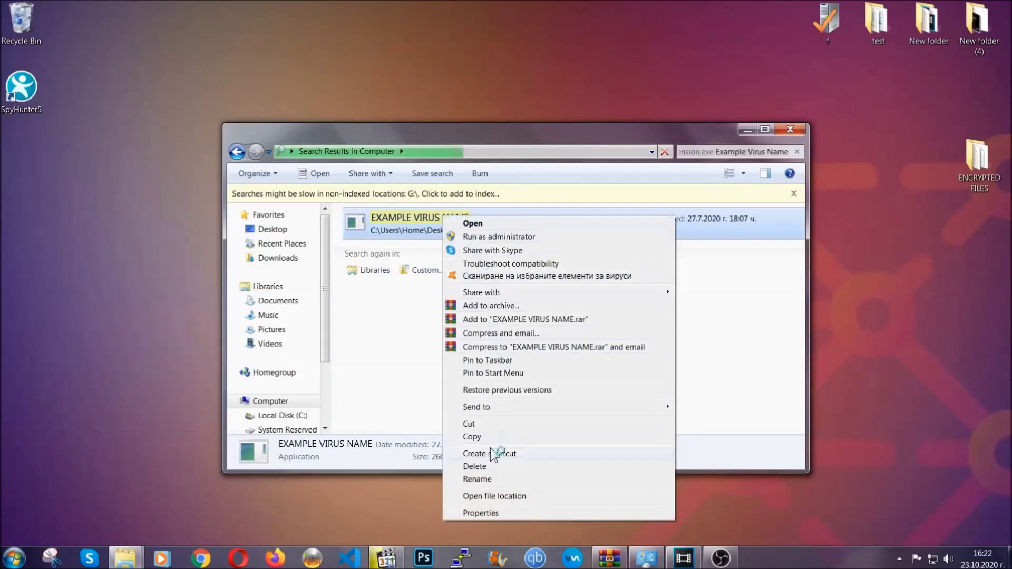
{"action": "left_click", "coordinate": [488, 467]}
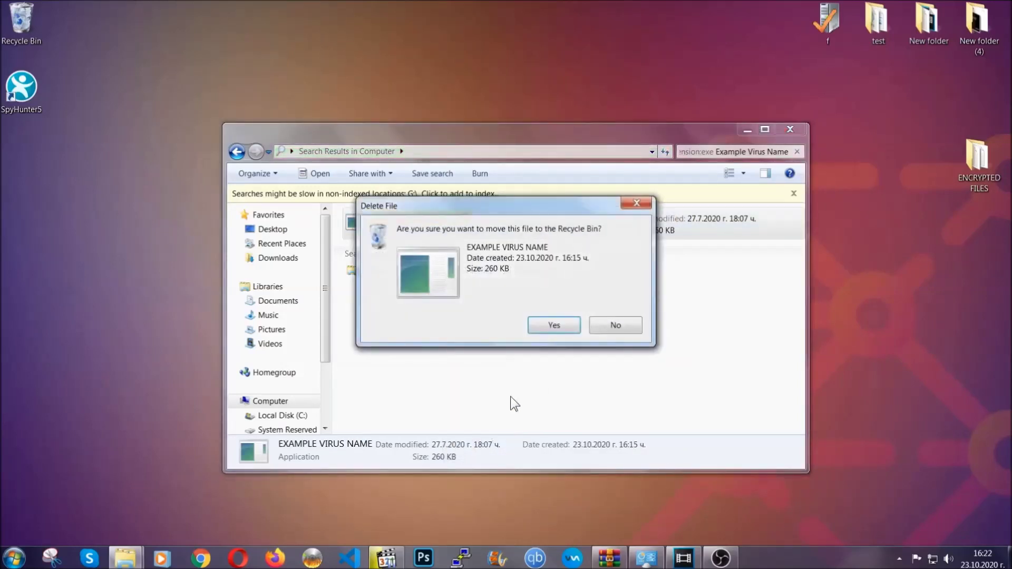
{"action": "left_click", "coordinate": [554, 326]}
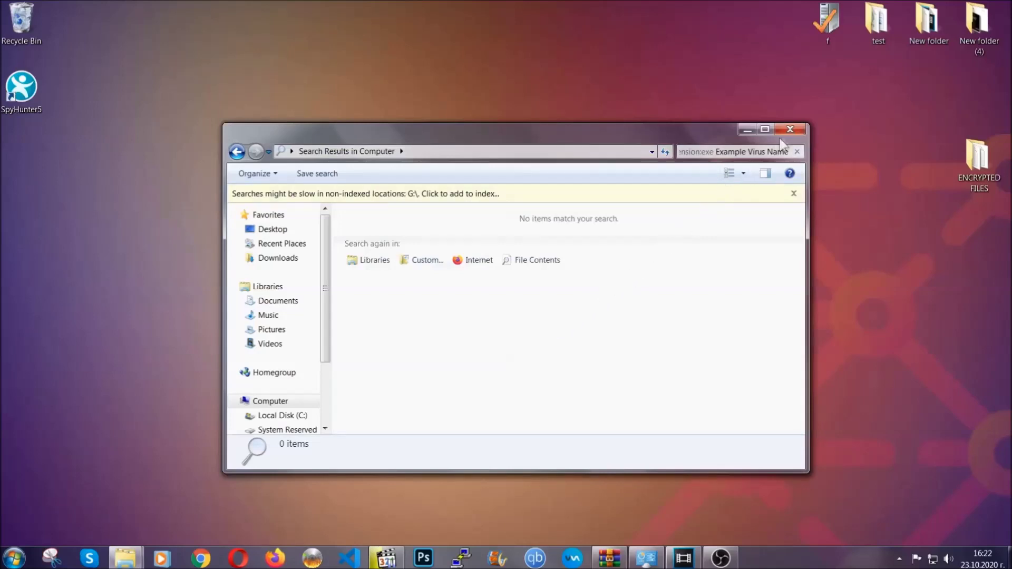
{"action": "left_click", "coordinate": [791, 129]}
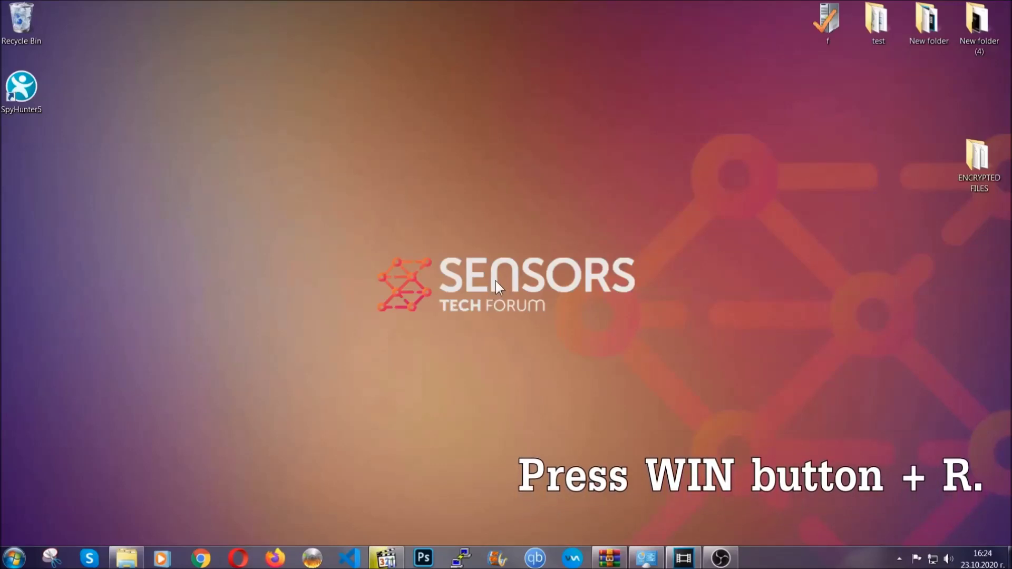
Step: Launch the Registry Editor from the Run dialog with the command "REGEDIT"
{"action": "key", "text": "super+r"}
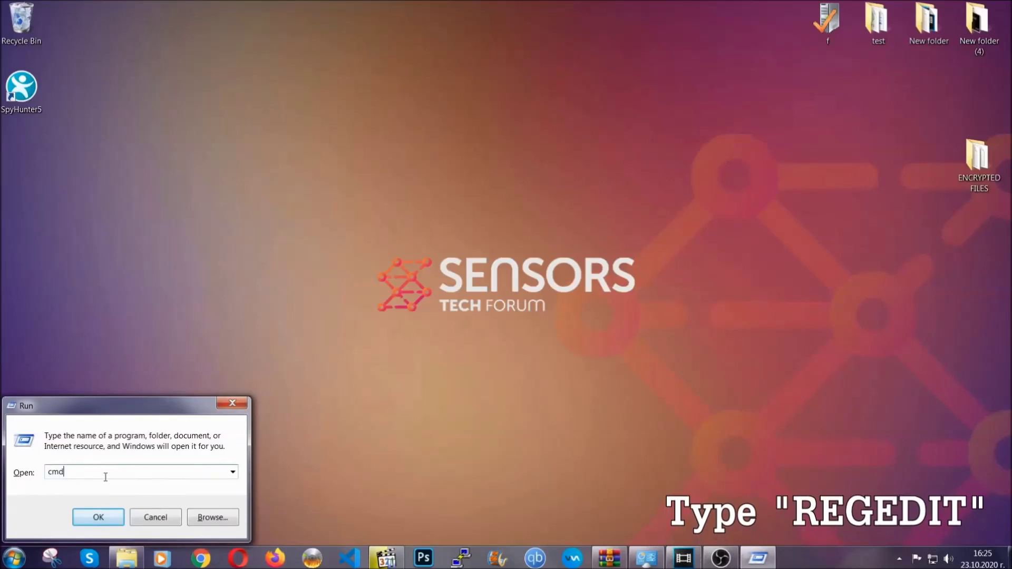
{"action": "type", "text": "REGE"}
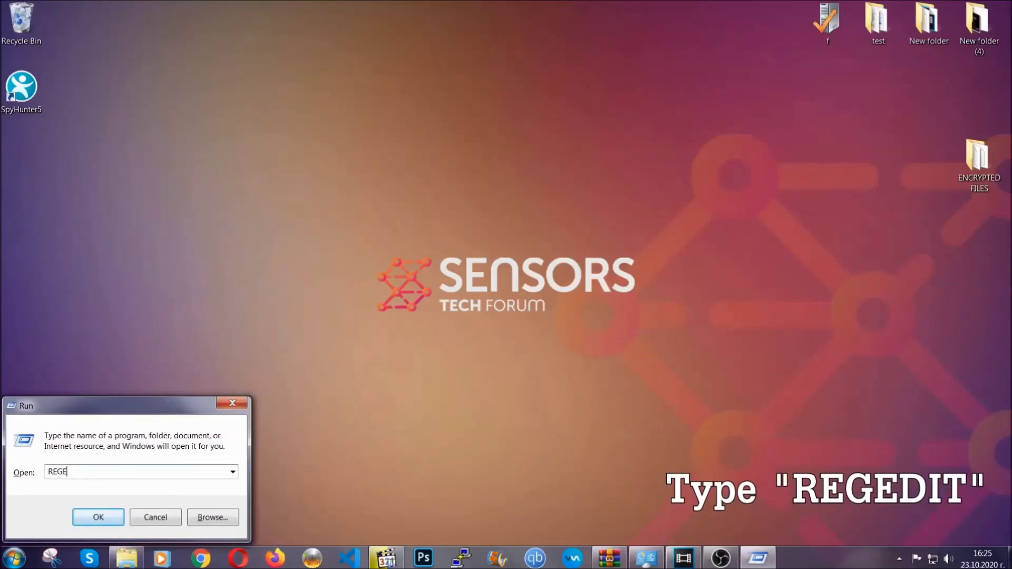
{"action": "type", "text": "DIT"}
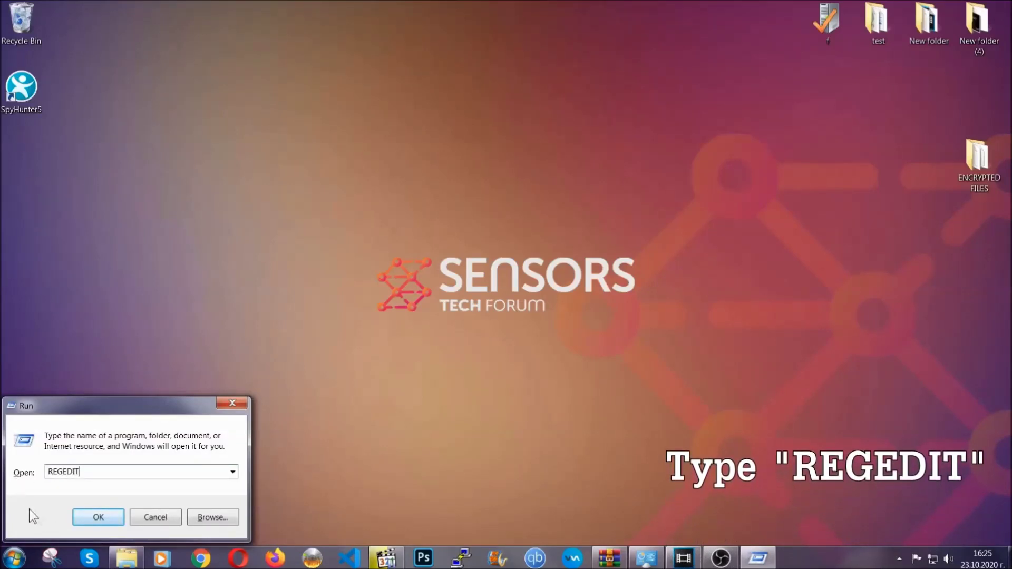
{"action": "left_click", "coordinate": [94, 518]}
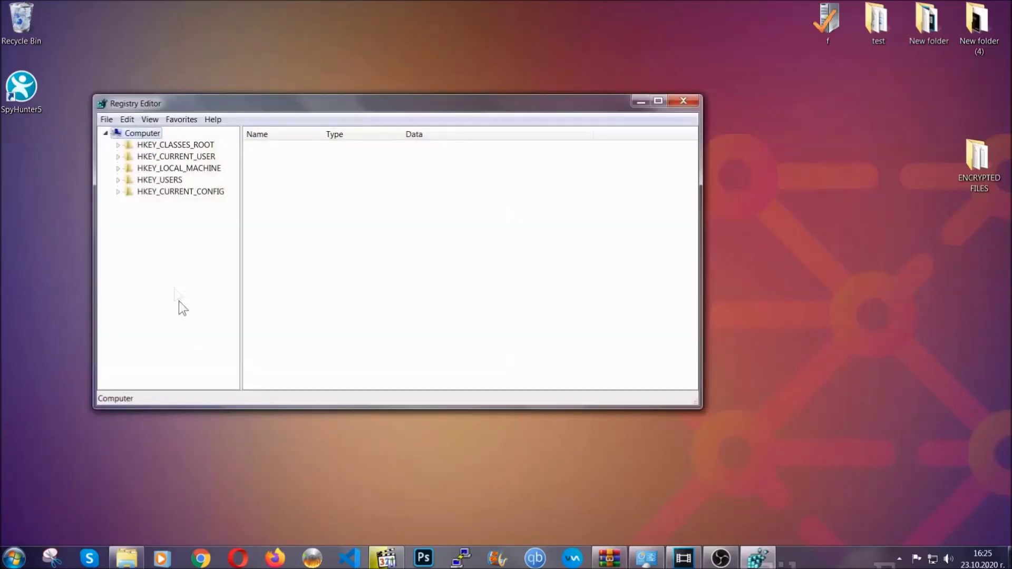
Step: Export the entire registry to the Desktop as a registration file named BACKUP
{"action": "left_click", "coordinate": [107, 121]}
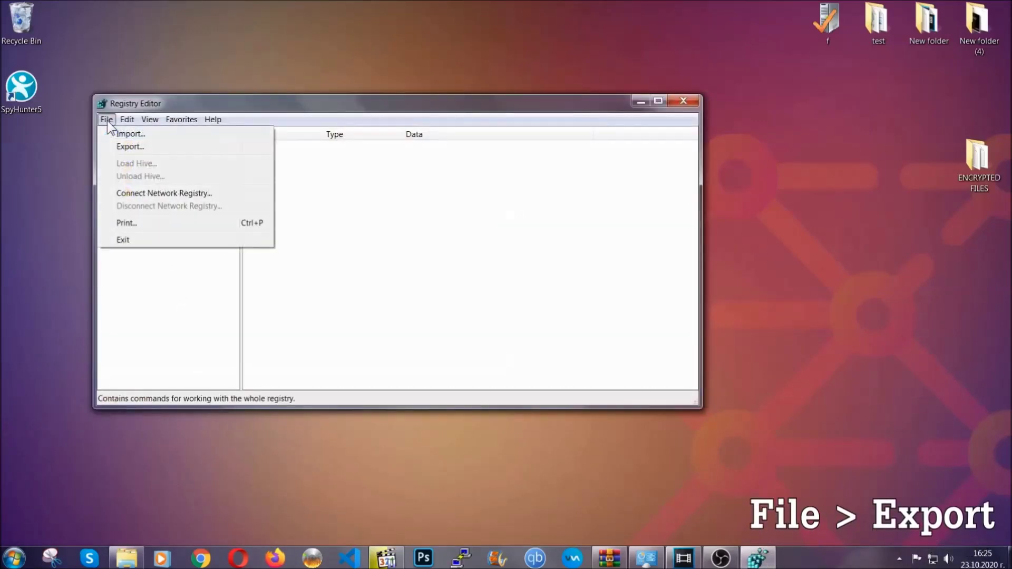
{"action": "left_click", "coordinate": [131, 146]}
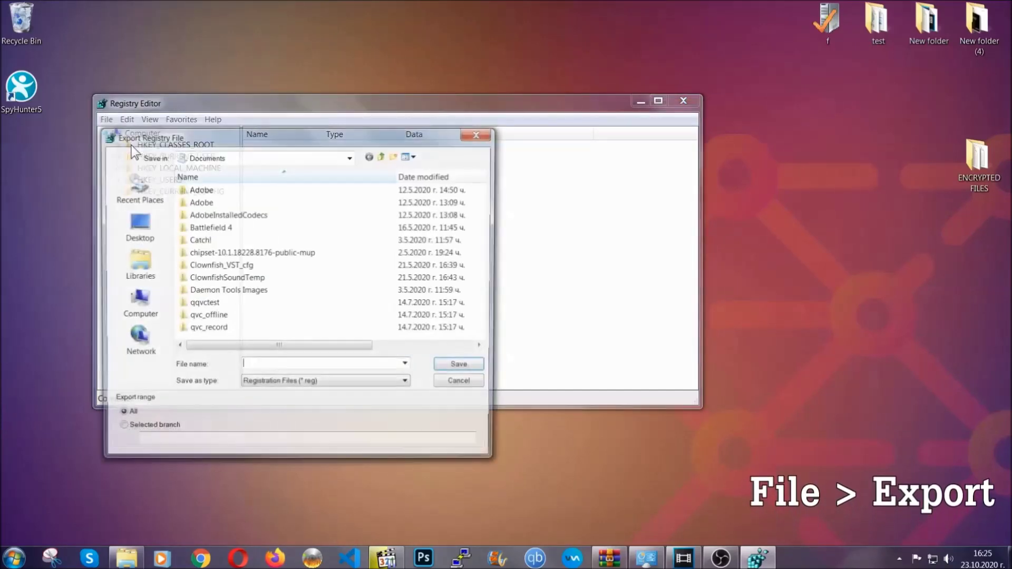
{"action": "left_click", "coordinate": [132, 227]}
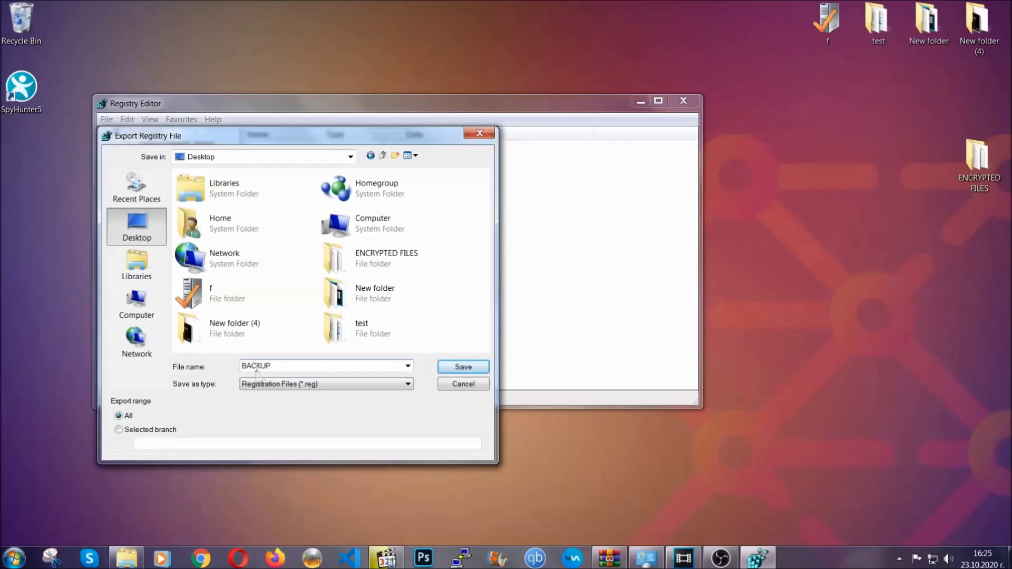
{"action": "left_click", "coordinate": [457, 369]}
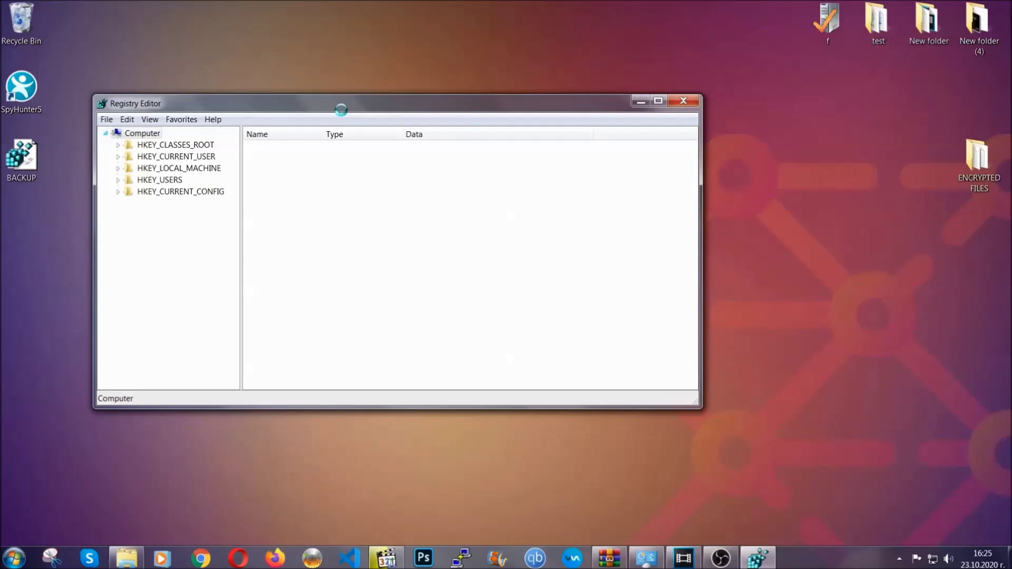
{"action": "left_click_drag", "start_coordinate": [341, 109], "coordinate": [438, 144]}
{"action": "left_click", "coordinate": [207, 153]}
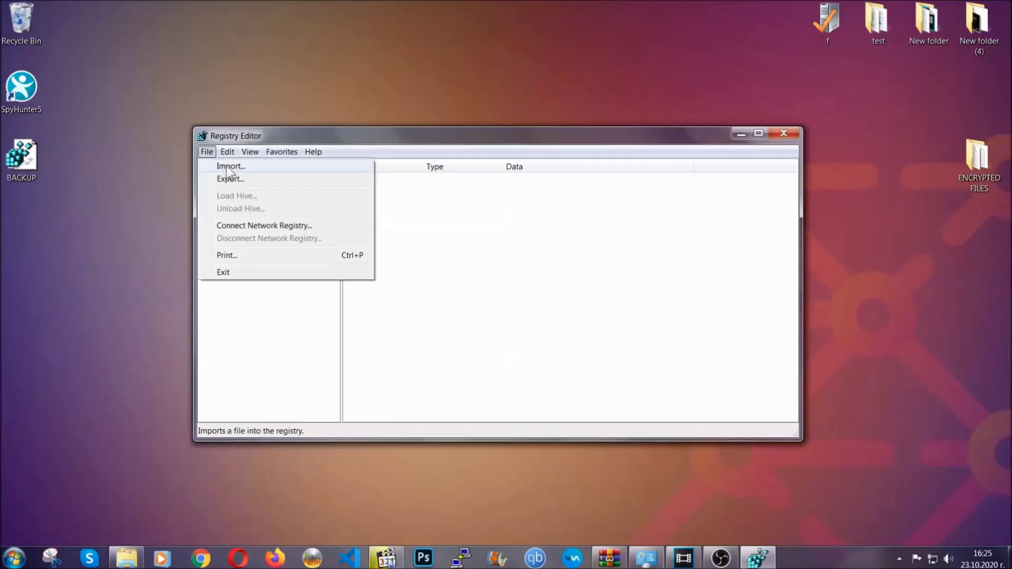
{"action": "left_click", "coordinate": [207, 152]}
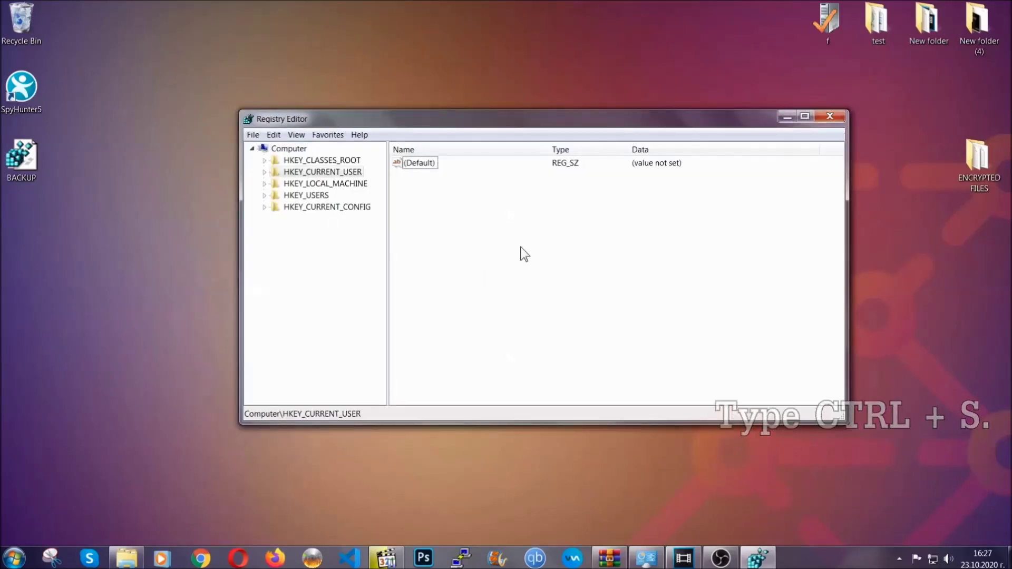
Step: Search the registry keys under HKEY_CURRENT_USER for "RunOnce"
{"action": "key", "text": "ctrl+f"}
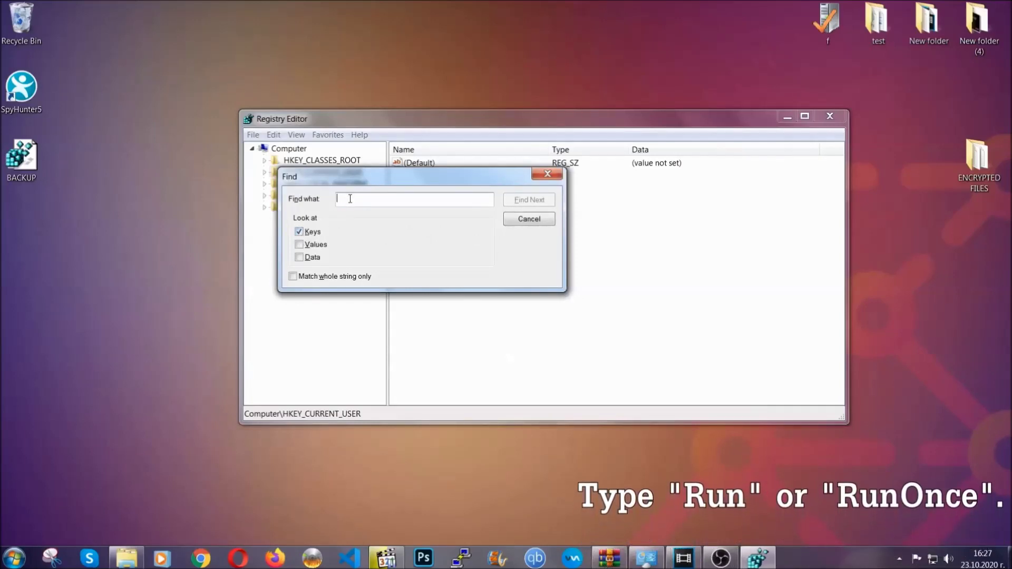
{"action": "type", "text": "RunOnce"}
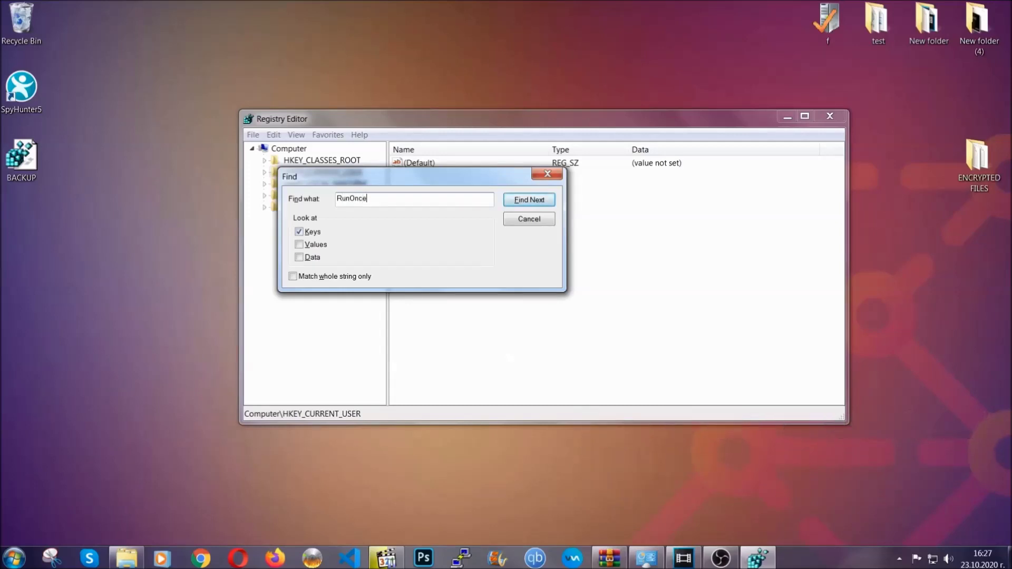
{"action": "left_click", "coordinate": [541, 204]}
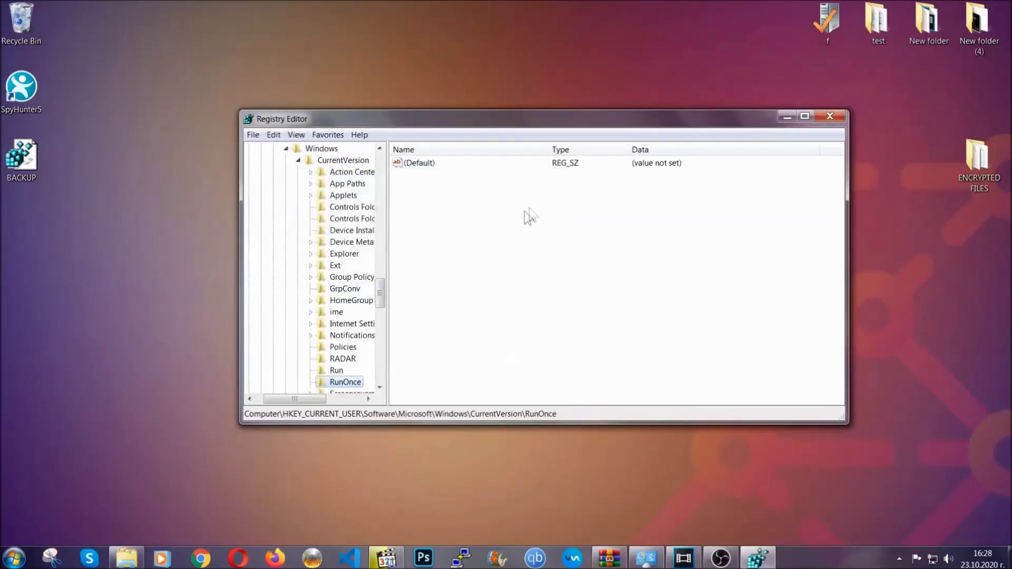
Step: Delete the THE VIRUS value from the CurrentVersion Run key of HKEY_CURRENT_USER and close the Registry Editor
{"action": "left_click_drag", "start_coordinate": [382, 290], "coordinate": [382, 309]}
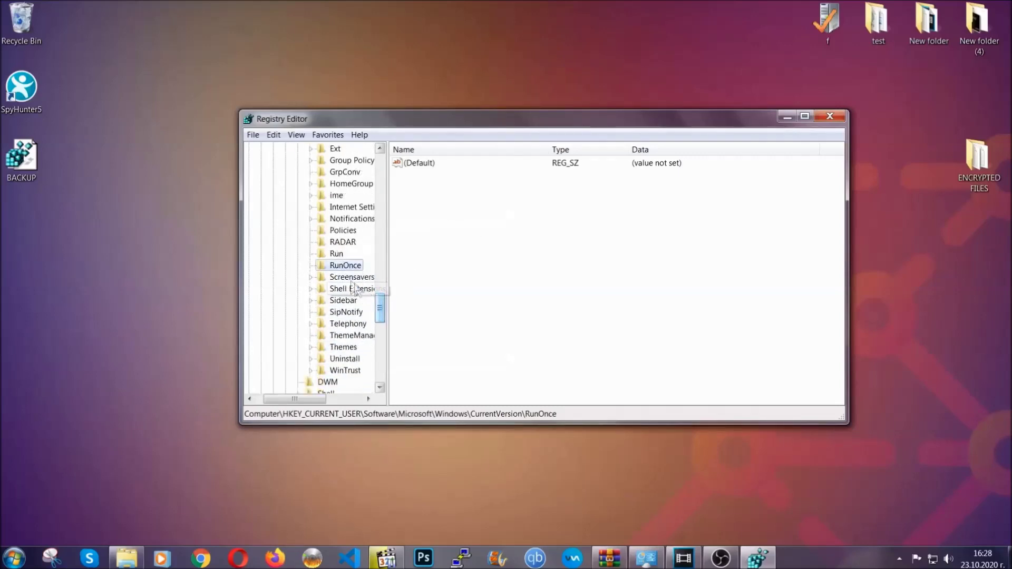
{"action": "left_click", "coordinate": [336, 254]}
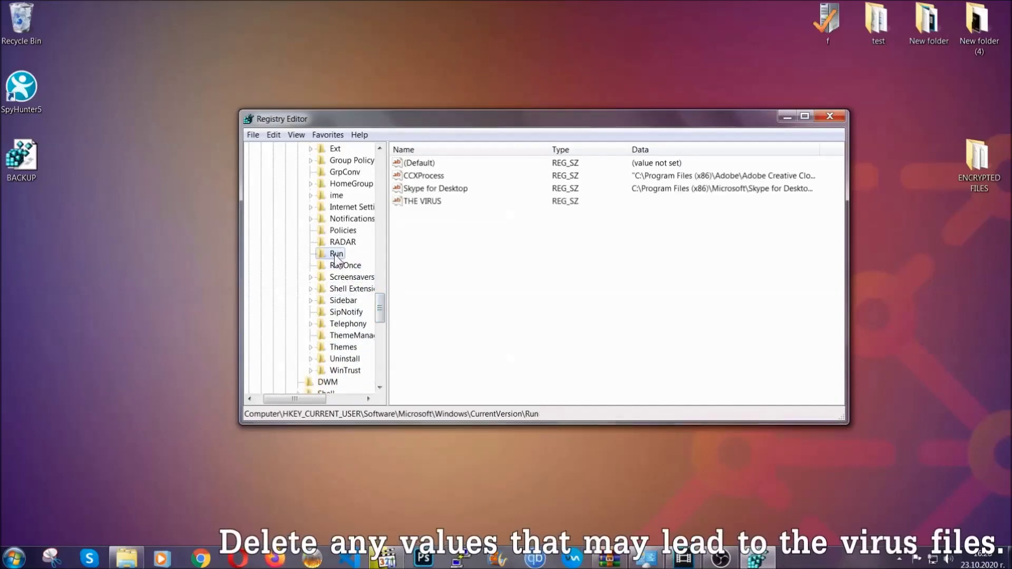
{"action": "left_click", "coordinate": [415, 202]}
{"action": "right_click", "coordinate": [415, 202]}
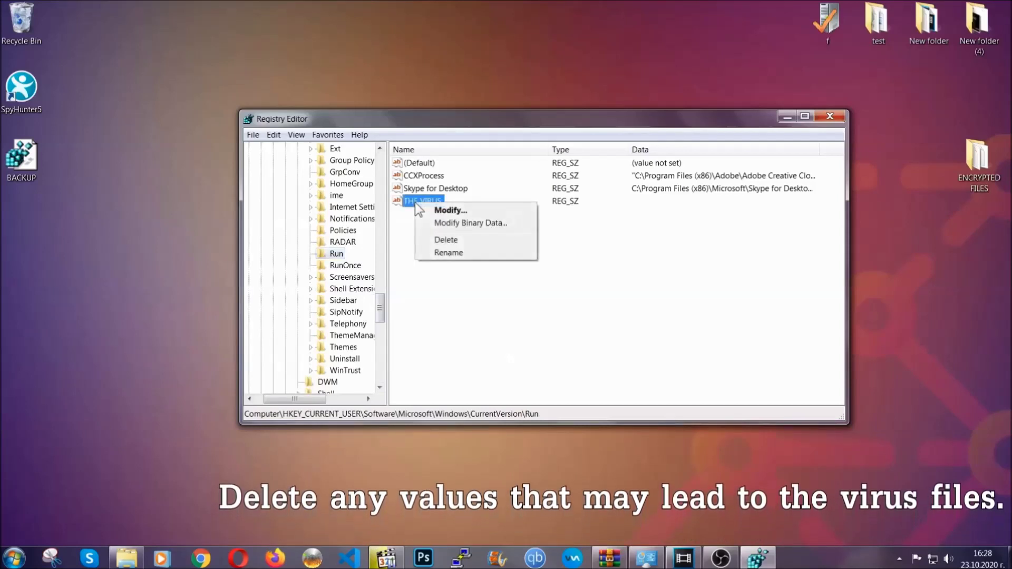
{"action": "left_click", "coordinate": [445, 240]}
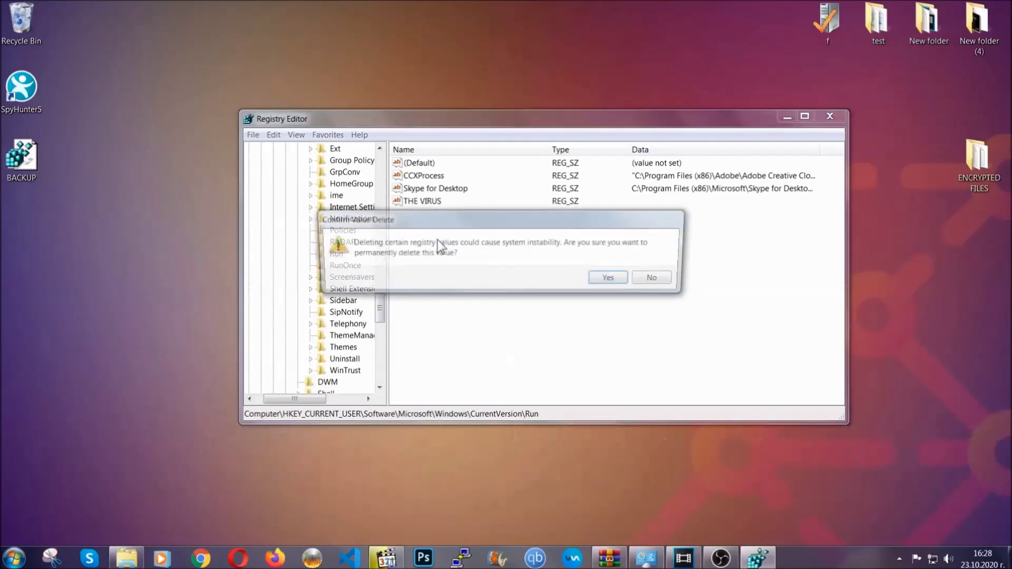
{"action": "left_click", "coordinate": [613, 280]}
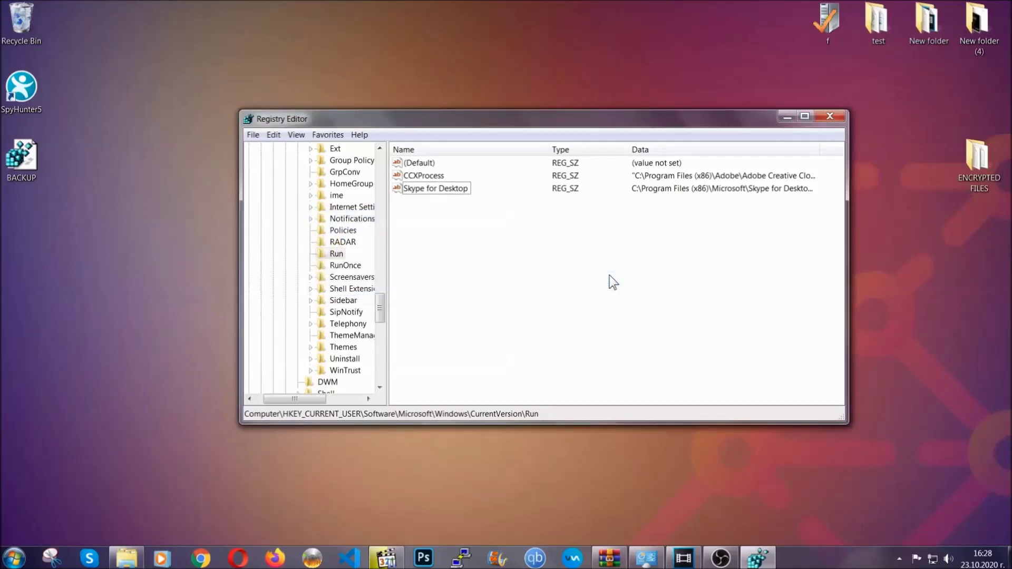
{"action": "left_click", "coordinate": [837, 116]}
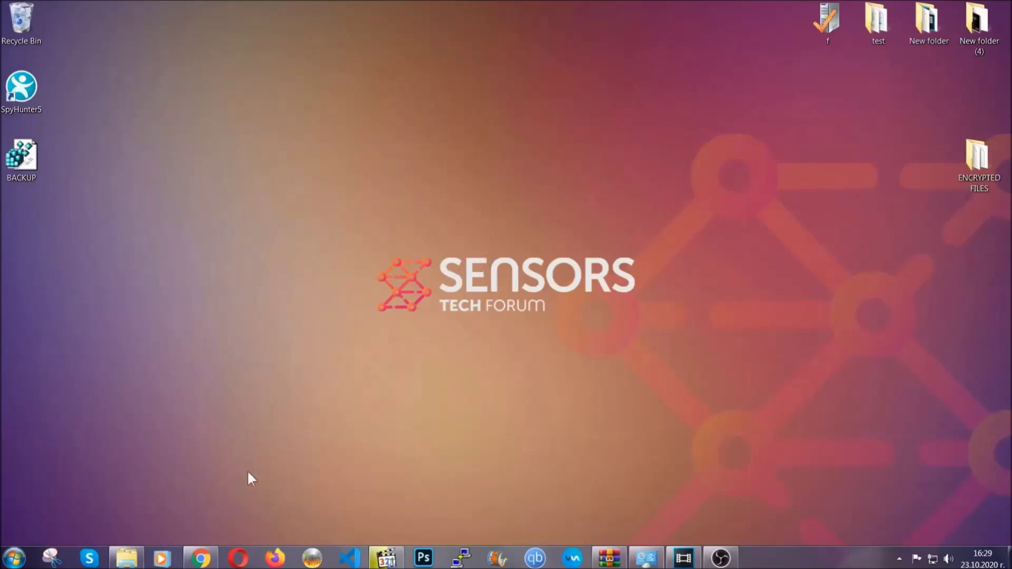
Step: Switch to Chrome and review the SensorsTechForum article on restoring encrypted files down to its list of alternative methods
{"action": "left_click", "coordinate": [200, 559]}
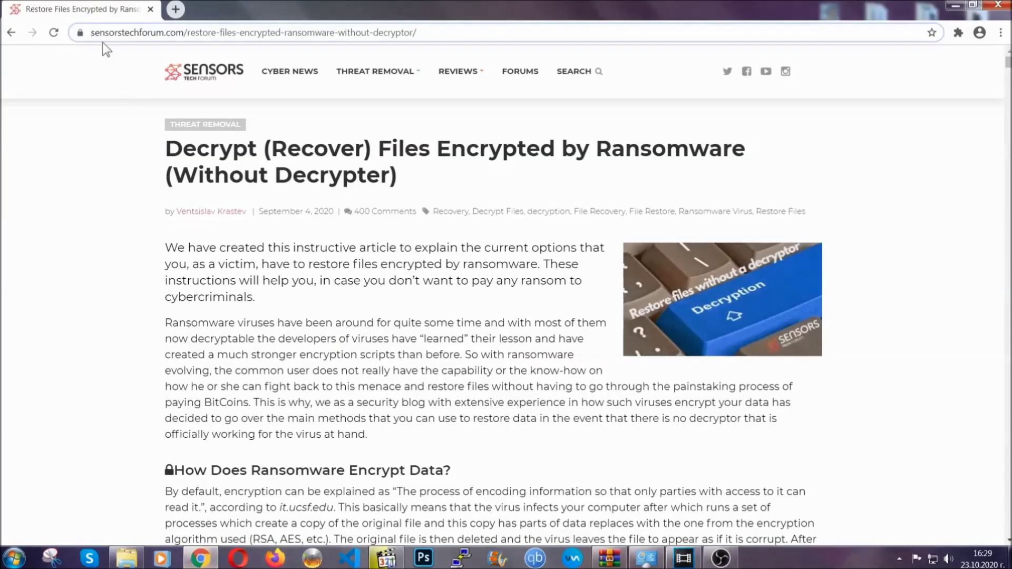
{"action": "left_click_drag", "start_coordinate": [89, 32], "coordinate": [256, 36]}
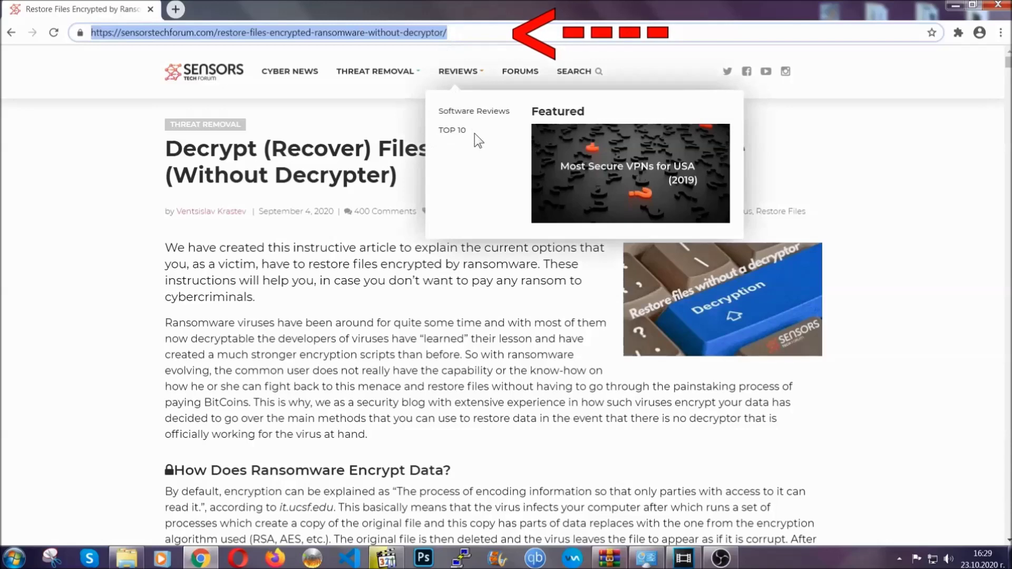
{"action": "scroll", "coordinate": [521, 284], "scroll_direction": "down", "scroll_amount": 8}
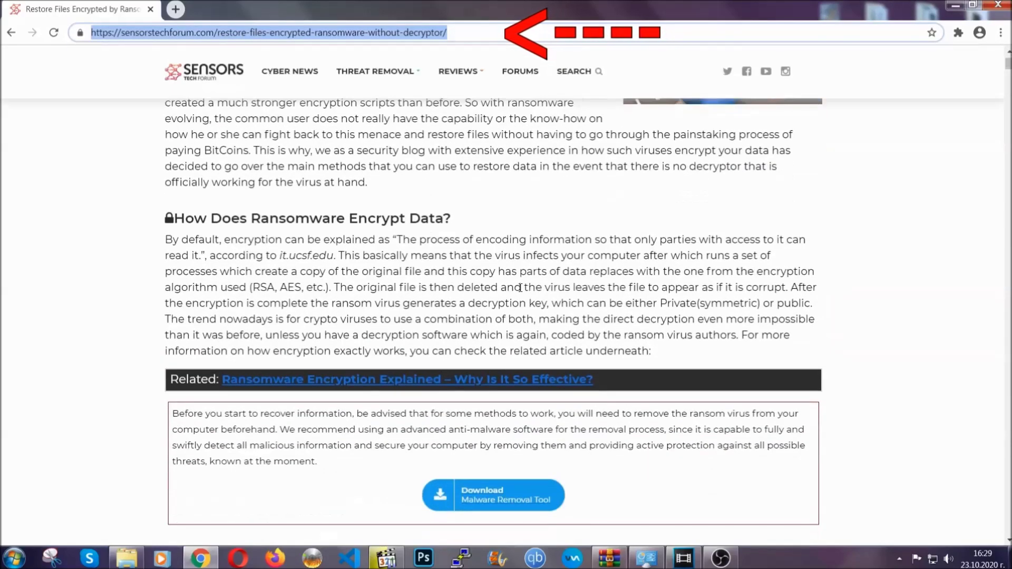
{"action": "scroll", "coordinate": [521, 288], "scroll_direction": "down", "scroll_amount": 4}
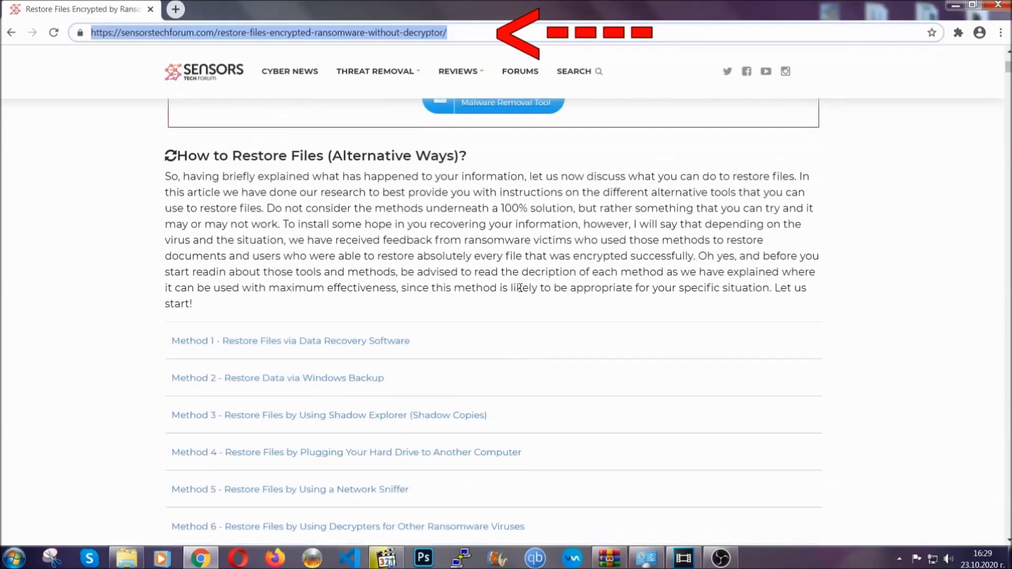
{"action": "scroll", "coordinate": [522, 291], "scroll_direction": "down", "scroll_amount": 3}
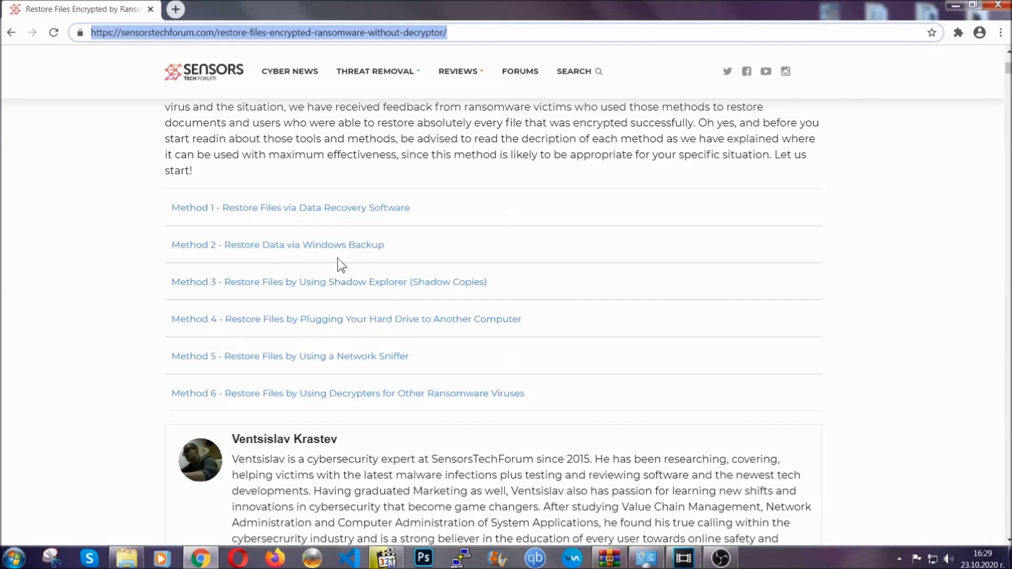
Step: Expand "Method 2 - Restore Data via Windows Backup" and read its method, appropriate situation and difficulty details
{"action": "left_click", "coordinate": [316, 244]}
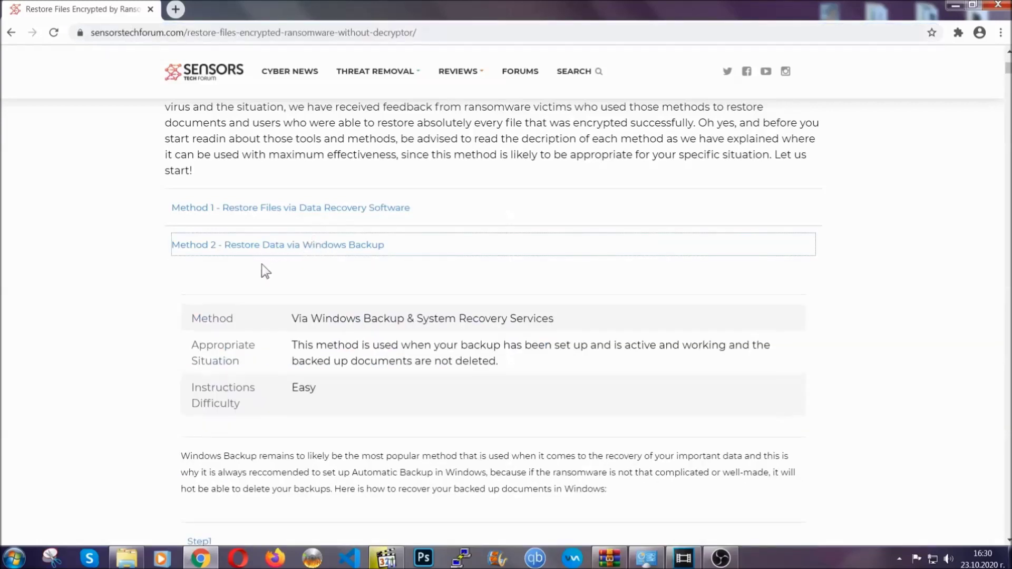
{"action": "left_click_drag", "start_coordinate": [294, 318], "coordinate": [358, 398]}
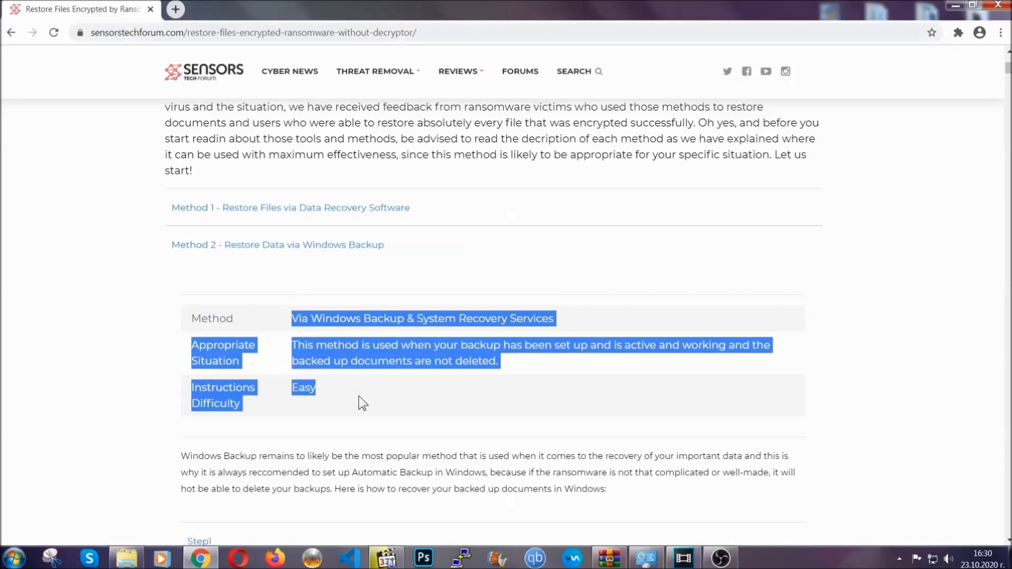
{"action": "left_click", "coordinate": [359, 397]}
{"action": "scroll", "coordinate": [360, 394], "scroll_direction": "down", "scroll_amount": 5}
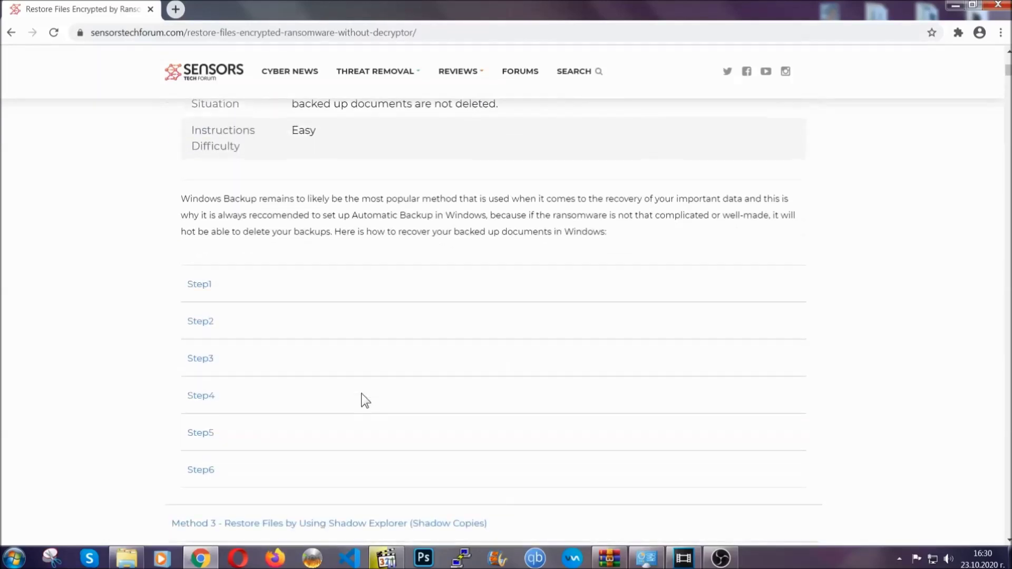
Step: Expand the Step1 and Step2 instructions of the Windows Backup method
{"action": "left_click", "coordinate": [207, 278]}
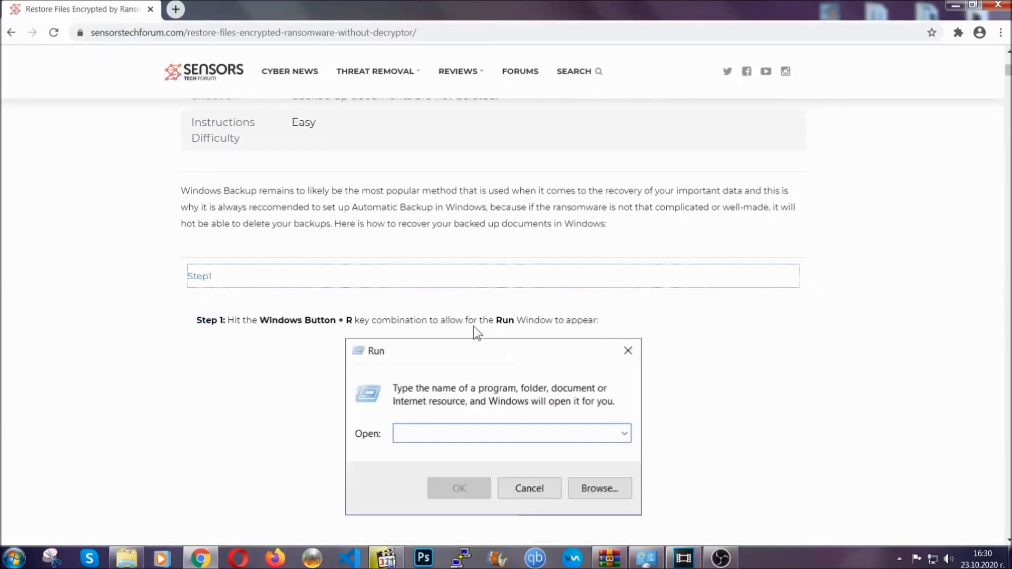
{"action": "scroll", "coordinate": [472, 329], "scroll_direction": "down", "scroll_amount": 5}
{"action": "left_click", "coordinate": [240, 330]}
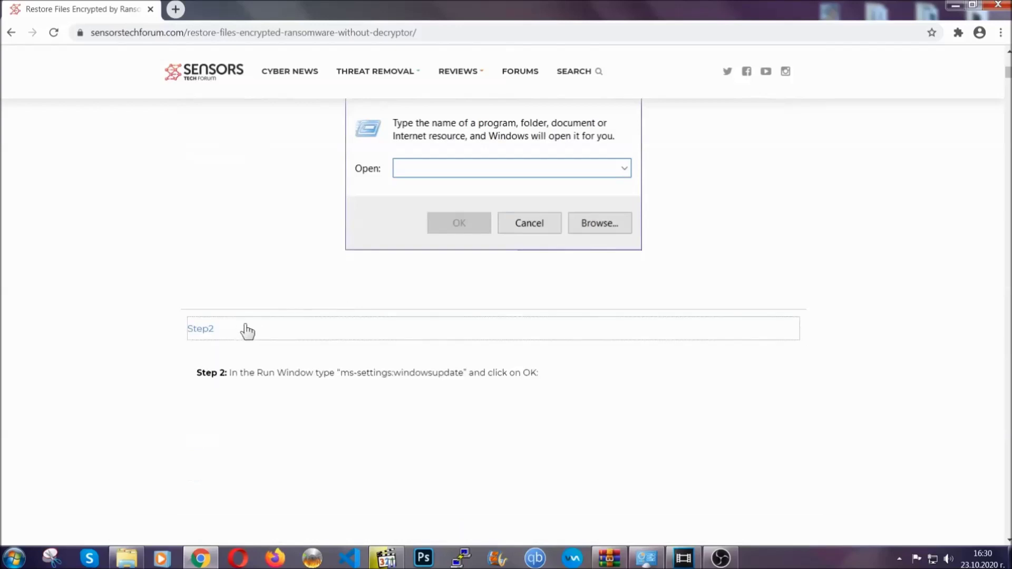
Step: Expand the Step3 instructions of the Windows Backup method and read through the Backup settings illustration
{"action": "scroll", "coordinate": [456, 340], "scroll_direction": "down", "scroll_amount": 5}
{"action": "left_click", "coordinate": [298, 383]}
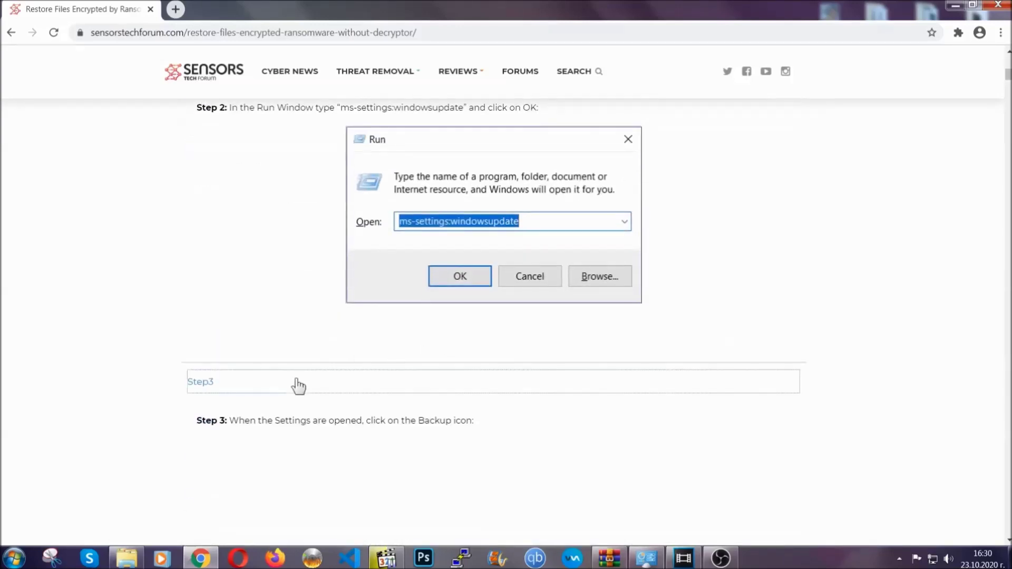
{"action": "scroll", "coordinate": [423, 353], "scroll_direction": "down", "scroll_amount": 4}
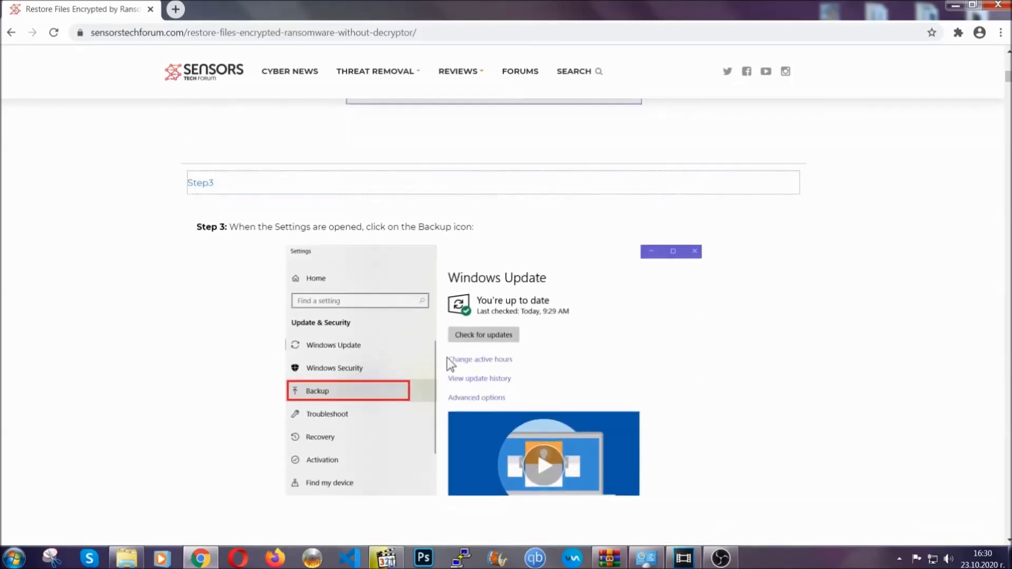
{"action": "scroll", "coordinate": [446, 359], "scroll_direction": "down", "scroll_amount": 3}
{"action": "scroll", "coordinate": [444, 360], "scroll_direction": "down", "scroll_amount": 2}
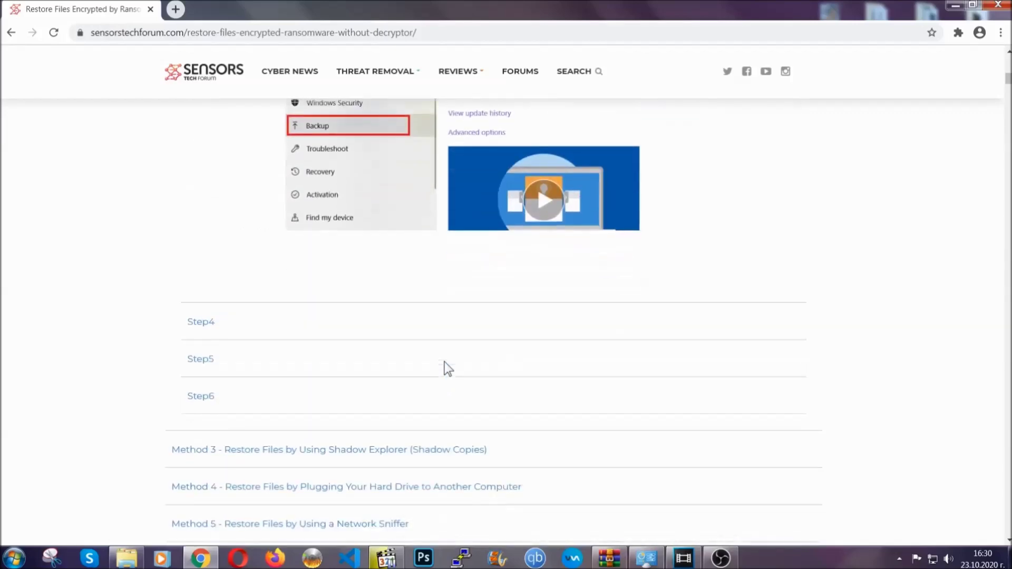
Step: Skim the remaining restore methods to the end of the article, return to its beginning and minimize the browser window
{"action": "scroll", "coordinate": [444, 362], "scroll_direction": "down", "scroll_amount": 7}
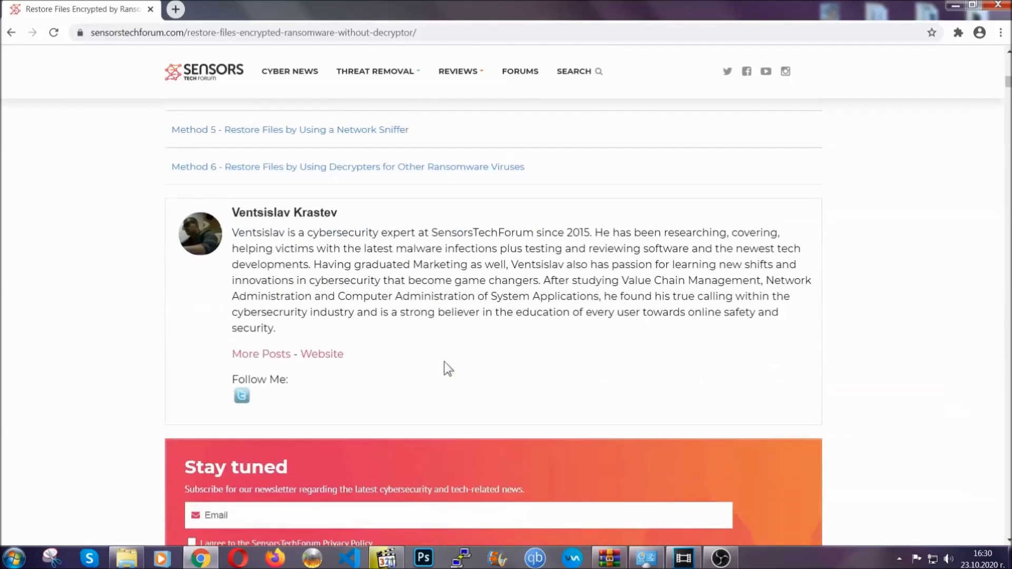
{"action": "scroll", "coordinate": [444, 362], "scroll_direction": "up", "scroll_amount": 20}
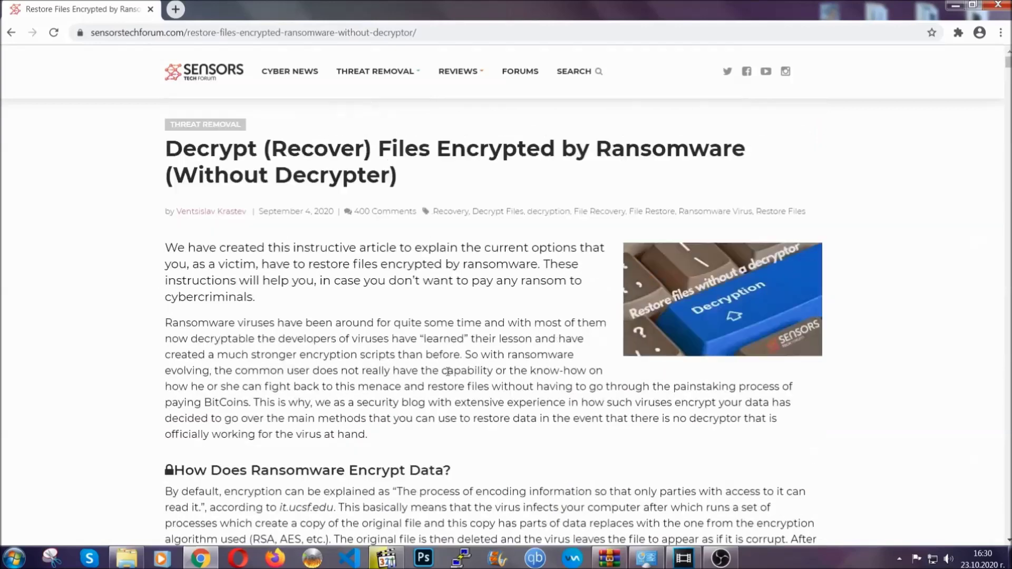
{"action": "left_click", "coordinate": [954, 5]}
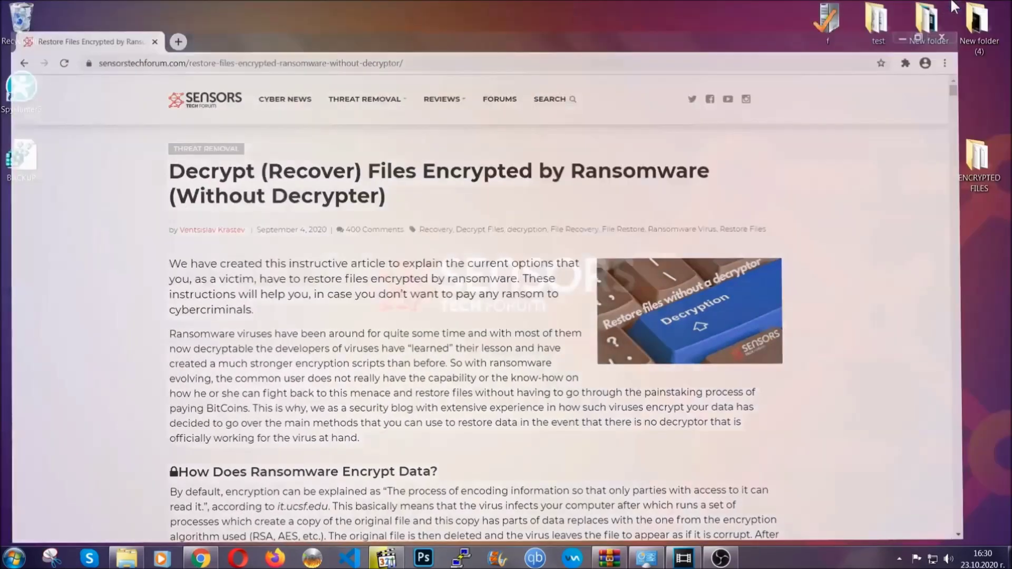